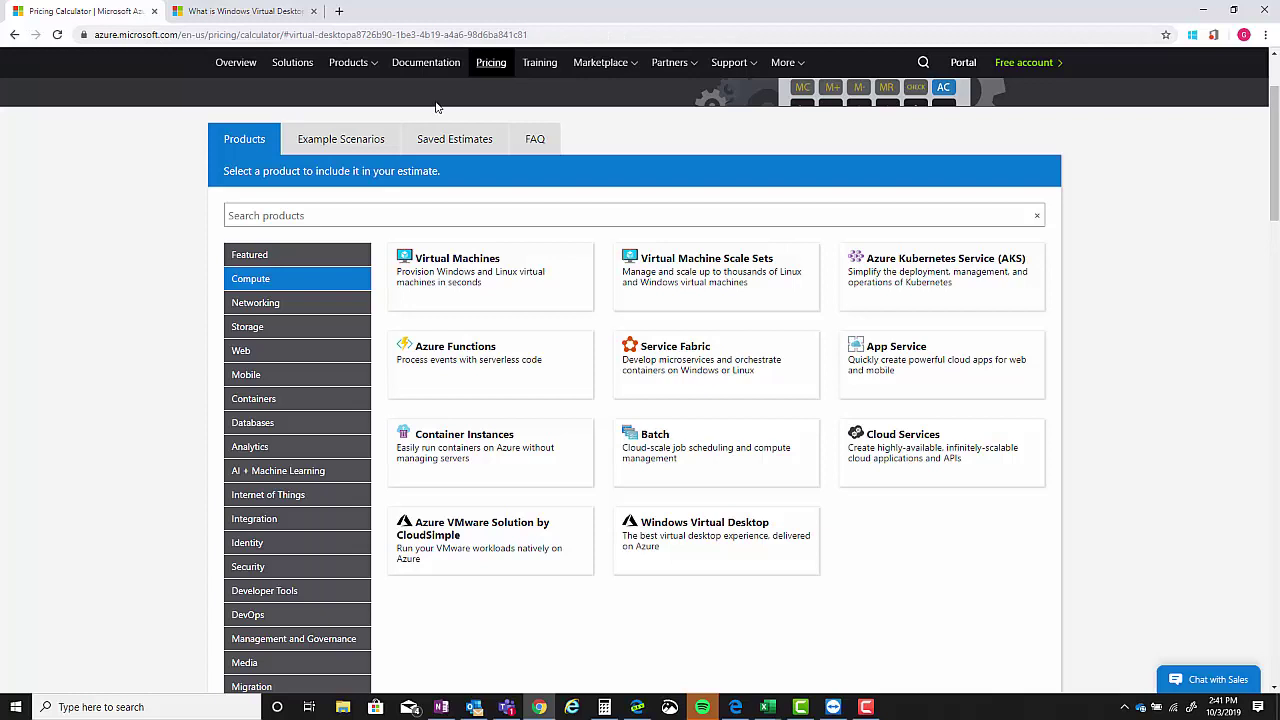
# Go through the Azure pricing overview to reload the Pricing calculator's featured products page
pyautogui.click(489, 64)
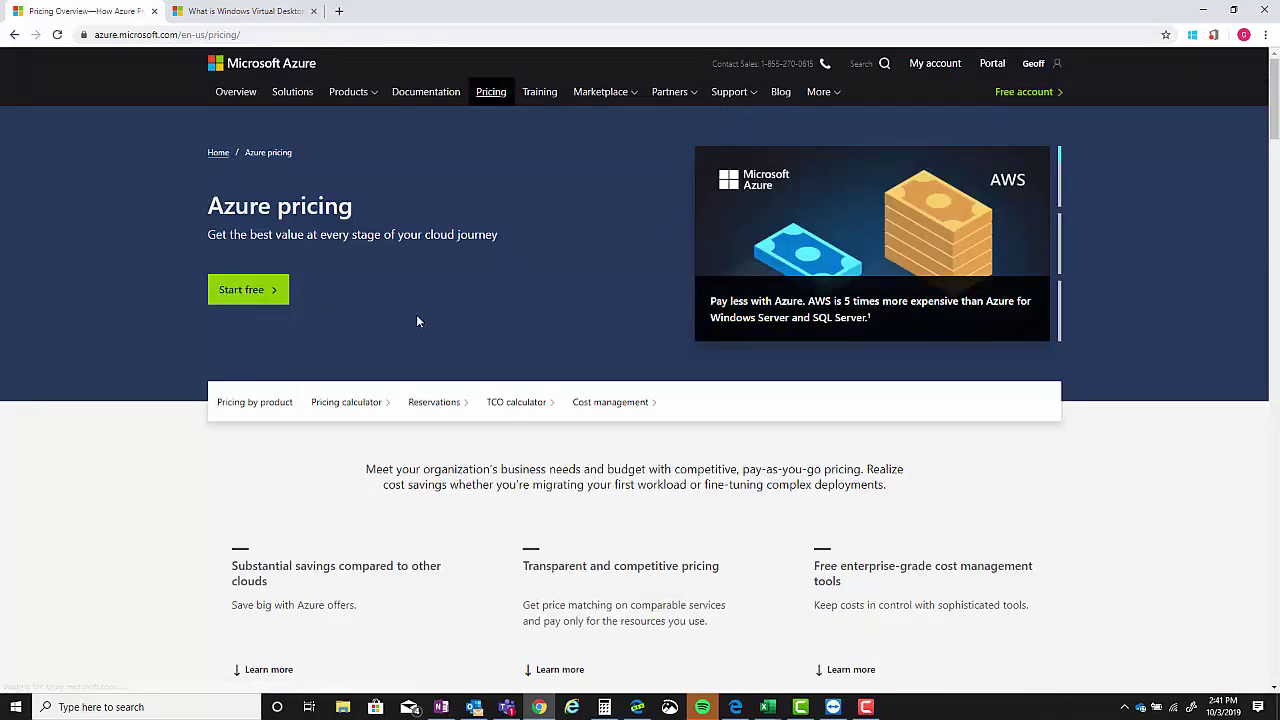
pyautogui.click(355, 404)
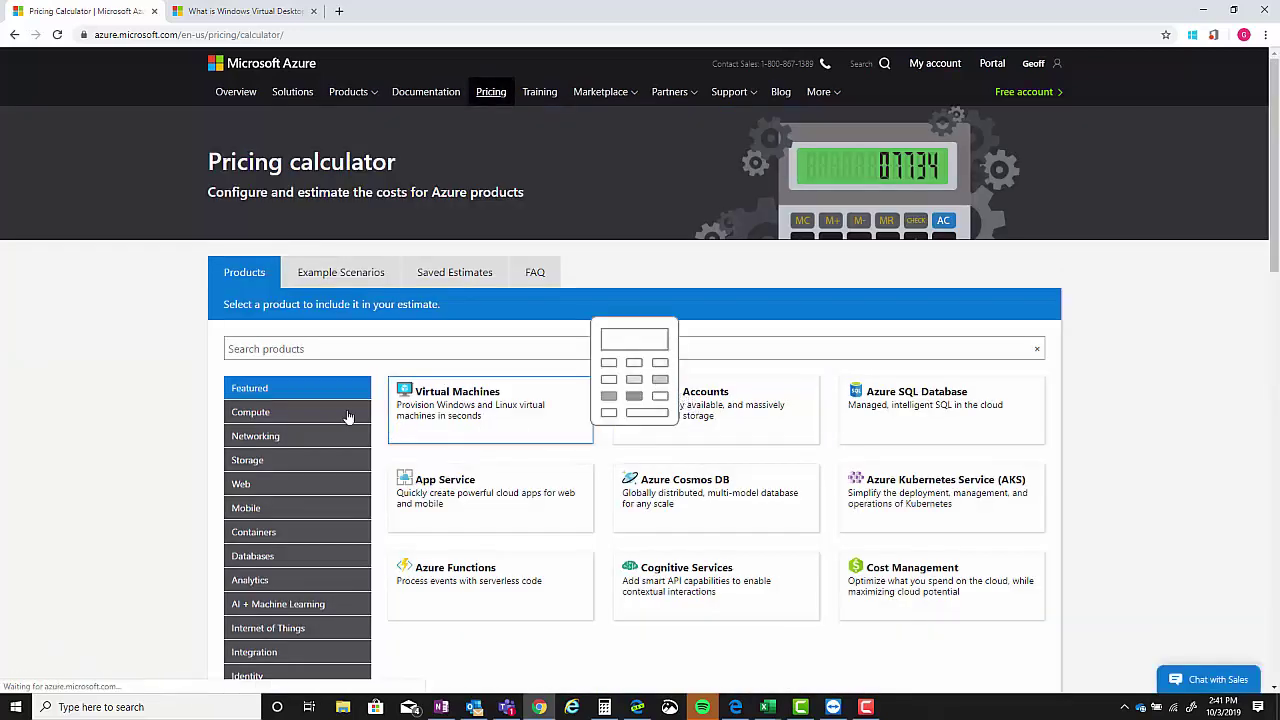
# Add Windows Virtual Desktop from the Compute product category
pyautogui.click(282, 418)
pyautogui.scroll(-2, 729, 421)
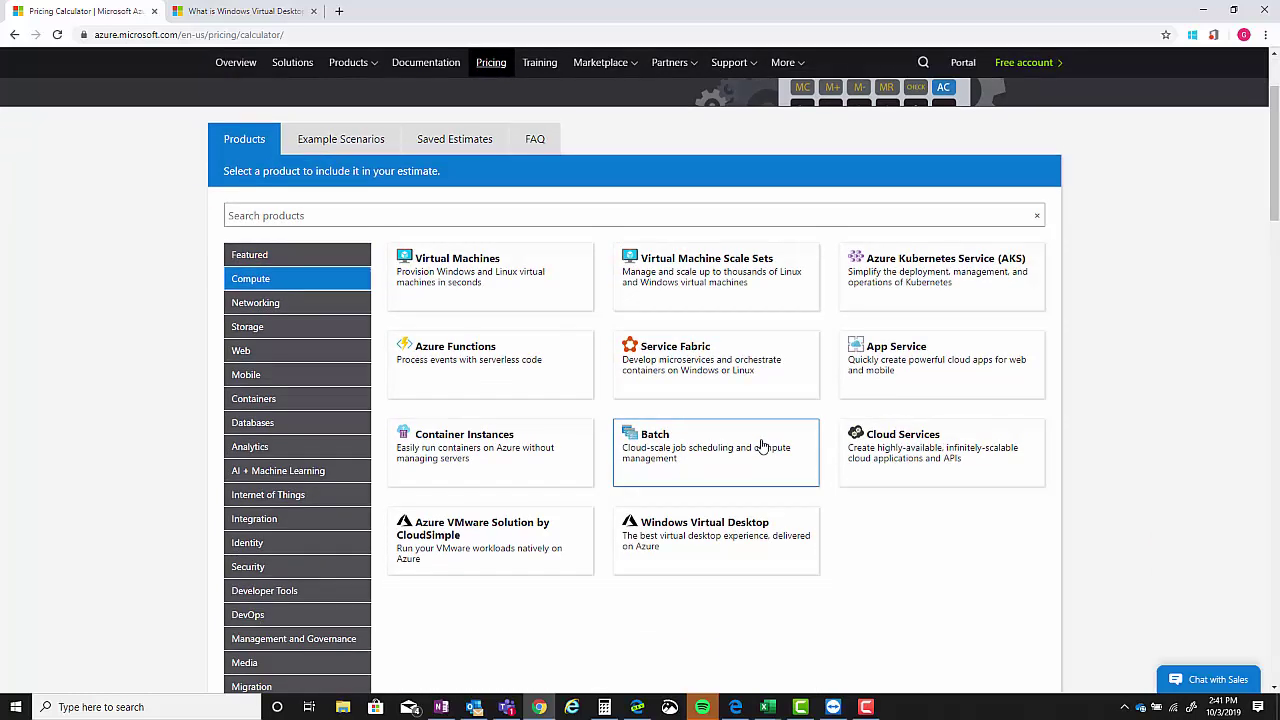
pyautogui.click(738, 552)
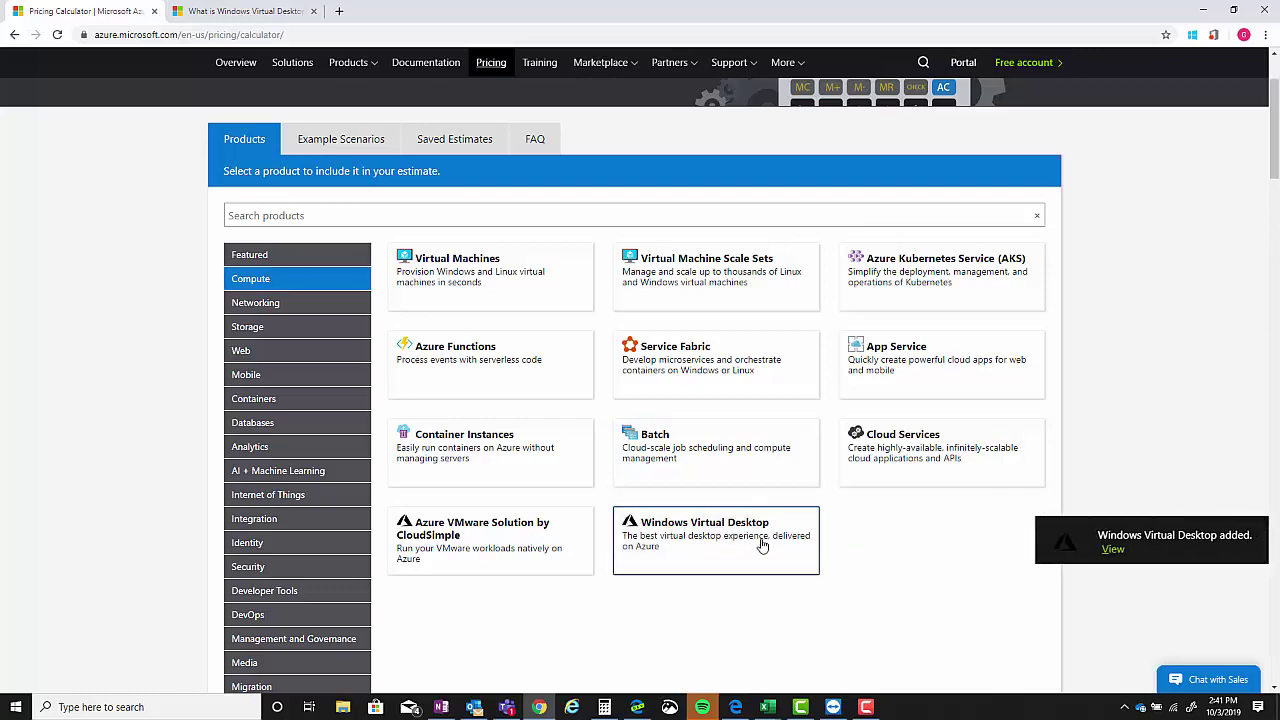
# Remove the 500-user Windows Virtual Desktop entry
pyautogui.scroll(-8, 918, 575)
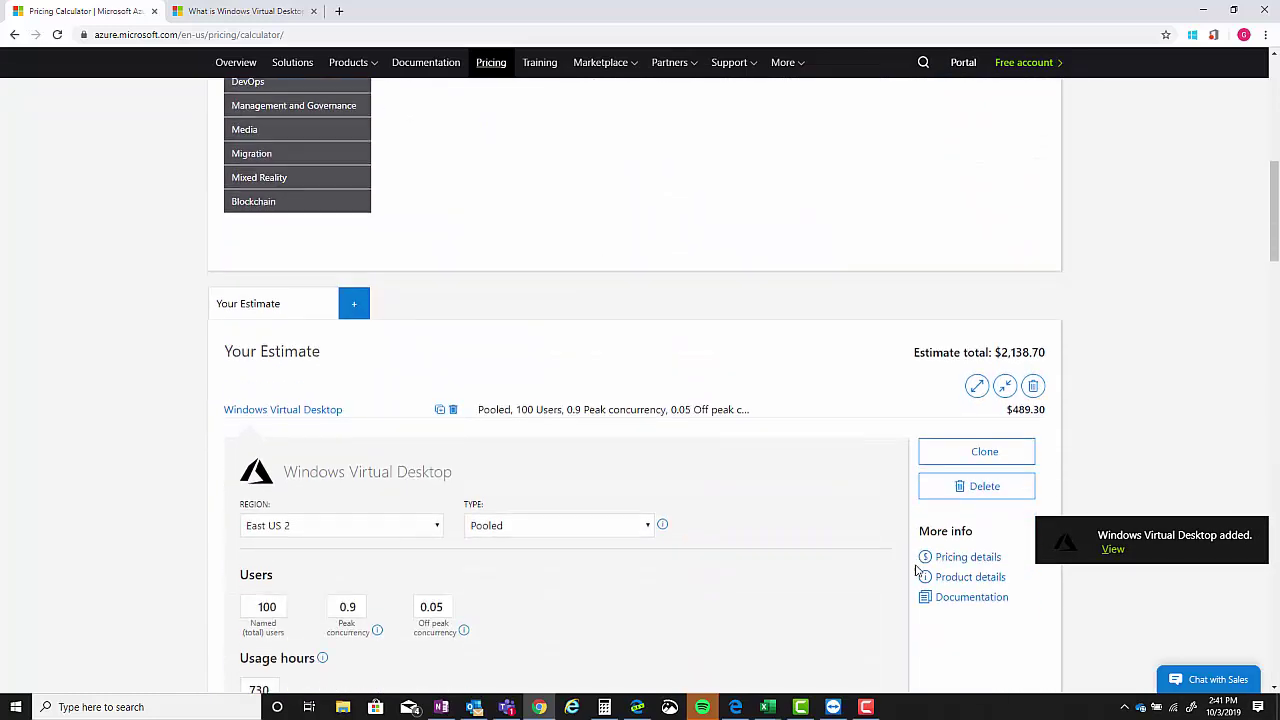
pyautogui.scroll(-8, 814, 505)
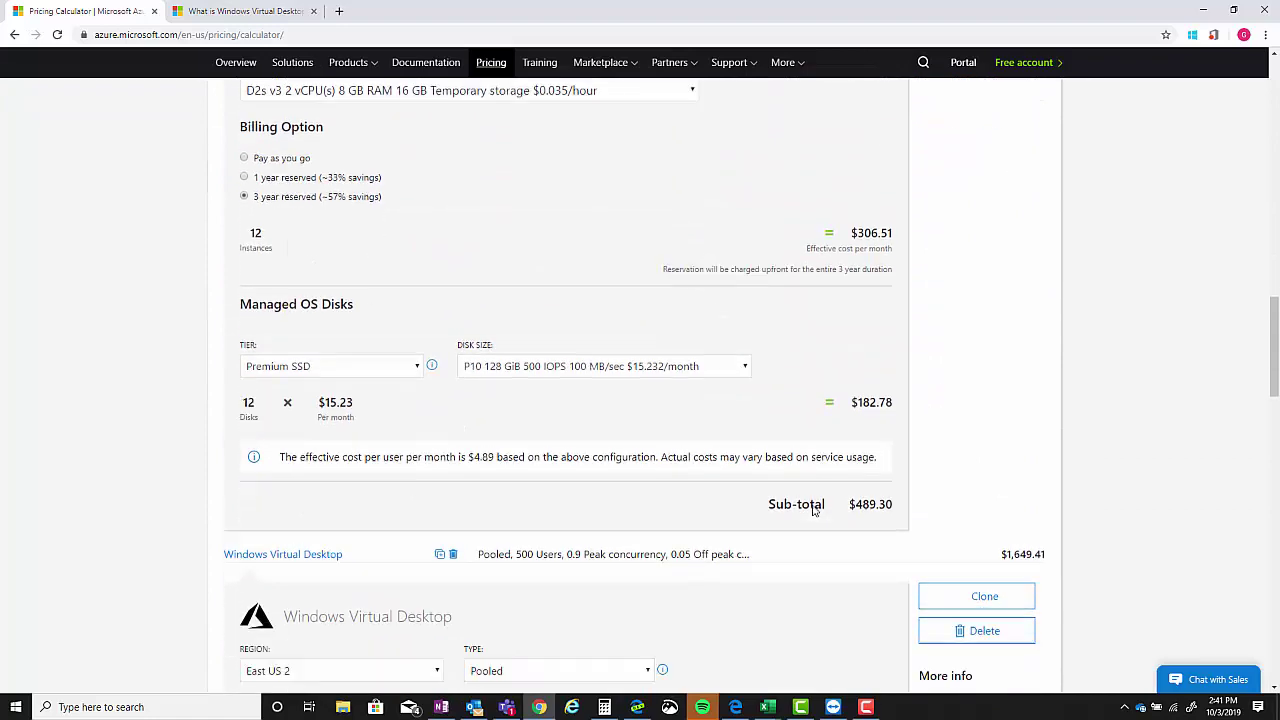
pyautogui.click(966, 446)
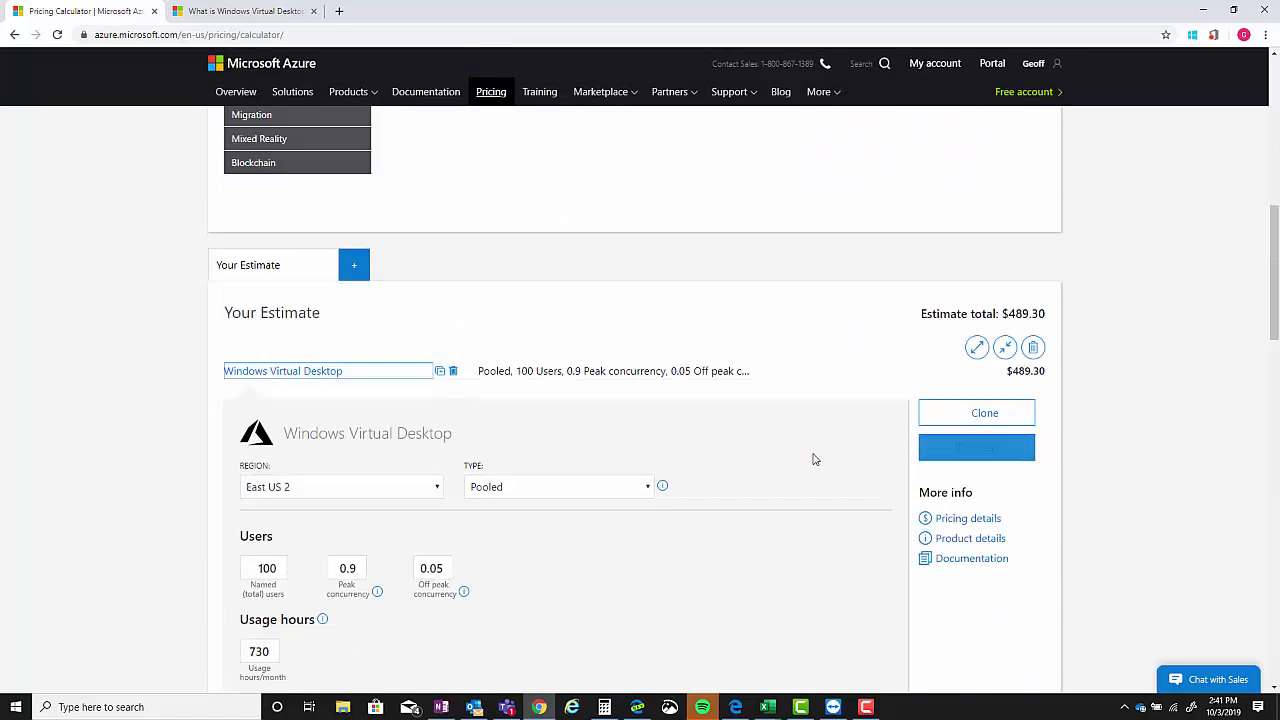
# Delete the entire estimate and confirm the deletion
pyautogui.scroll(-1, 829, 534)
pyautogui.scroll(3, 790, 430)
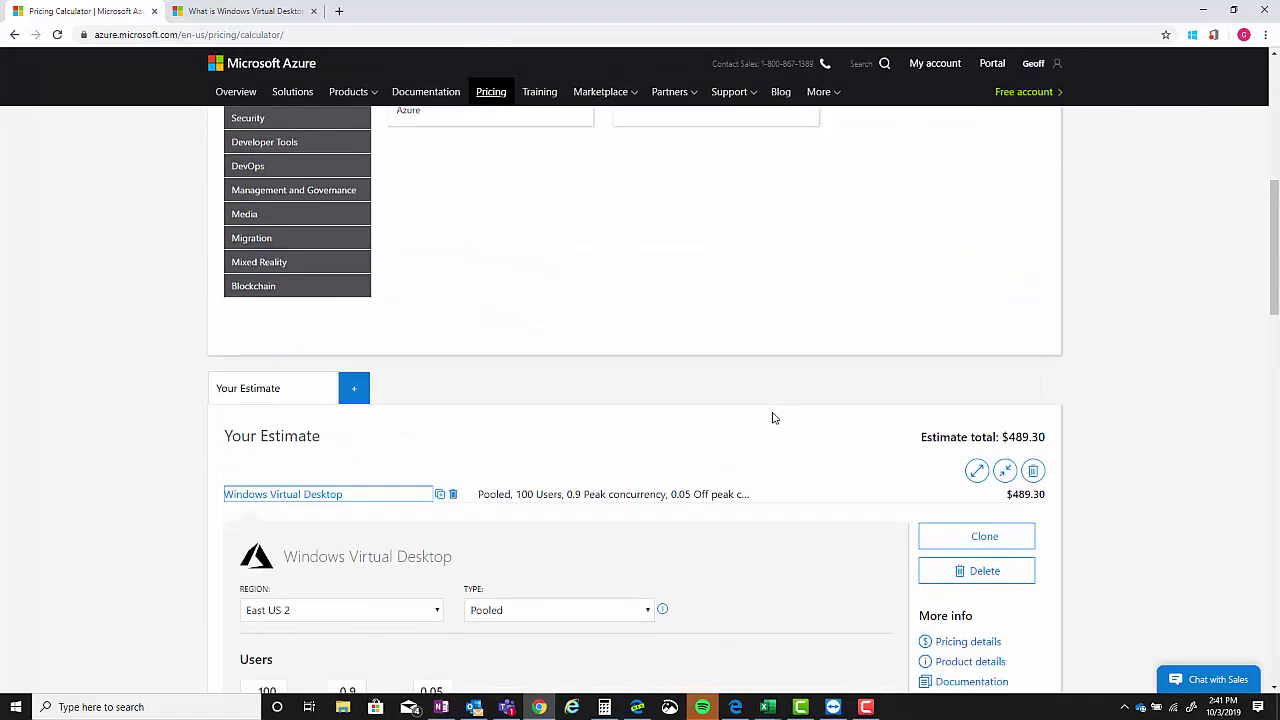
pyautogui.scroll(-1, 771, 414)
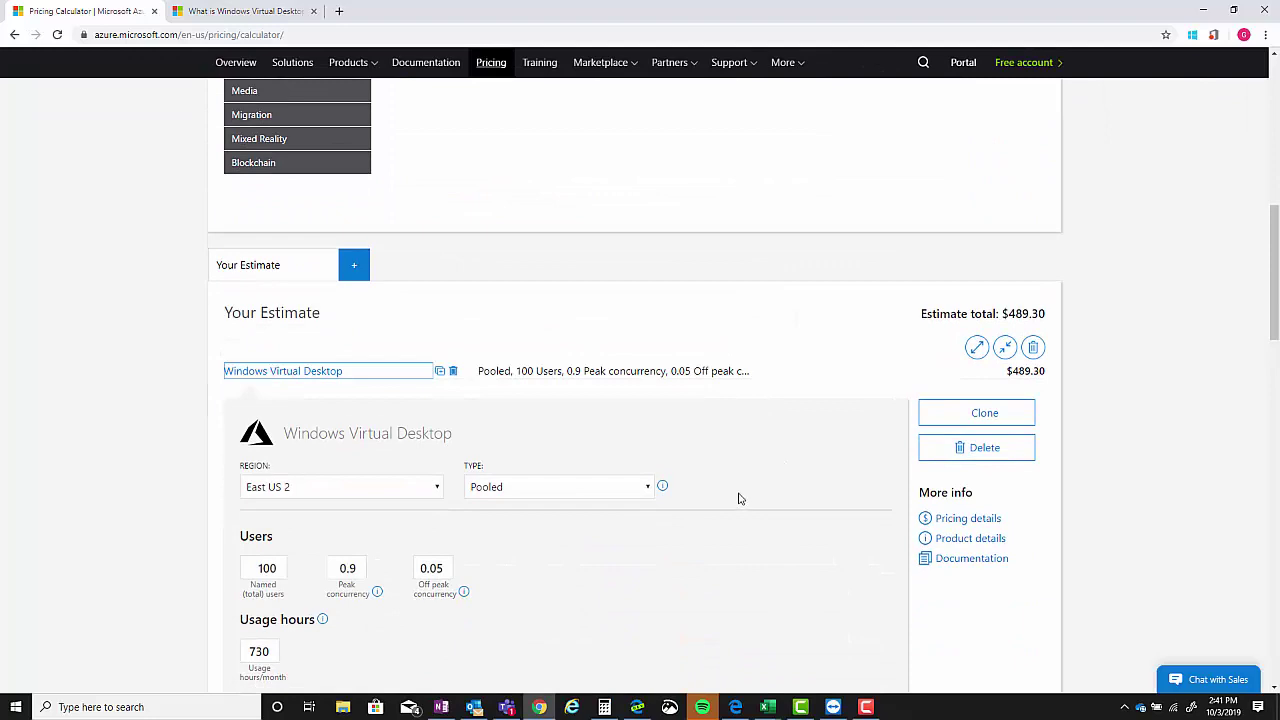
pyautogui.scroll(-8, 740, 498)
pyautogui.scroll(9, 737, 498)
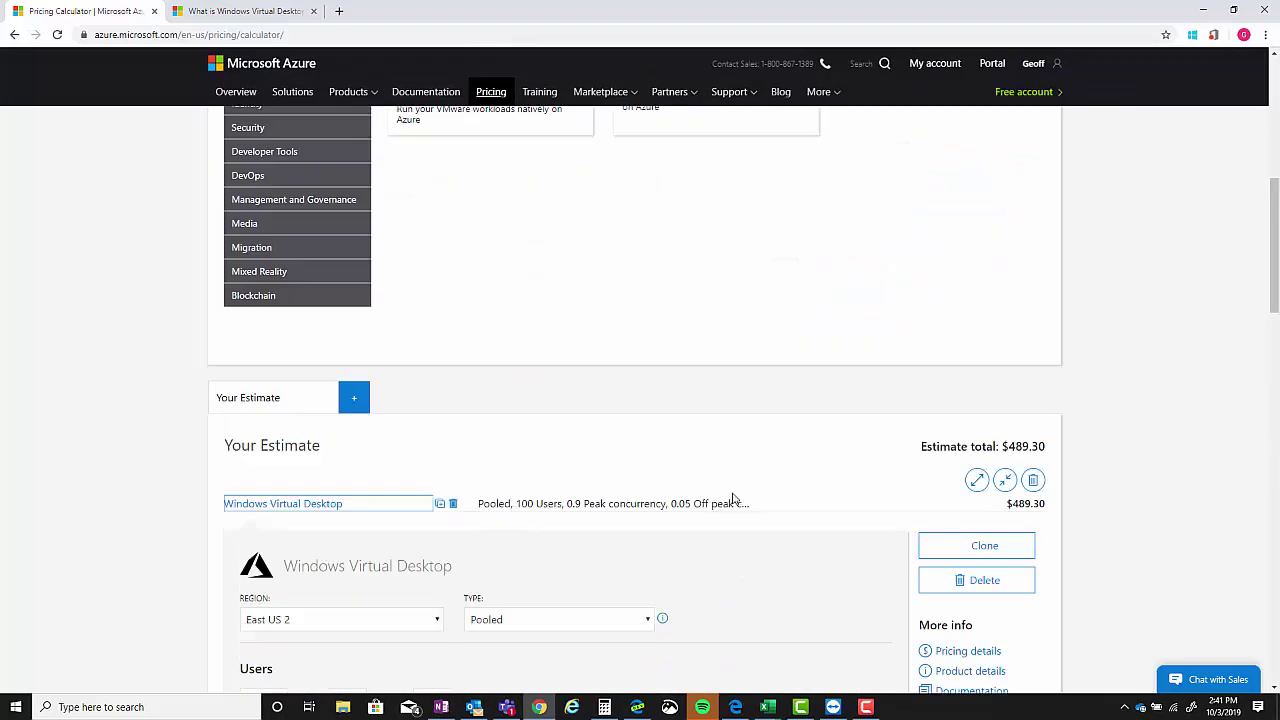
pyautogui.scroll(1, 469, 529)
pyautogui.scroll(-2, 467, 531)
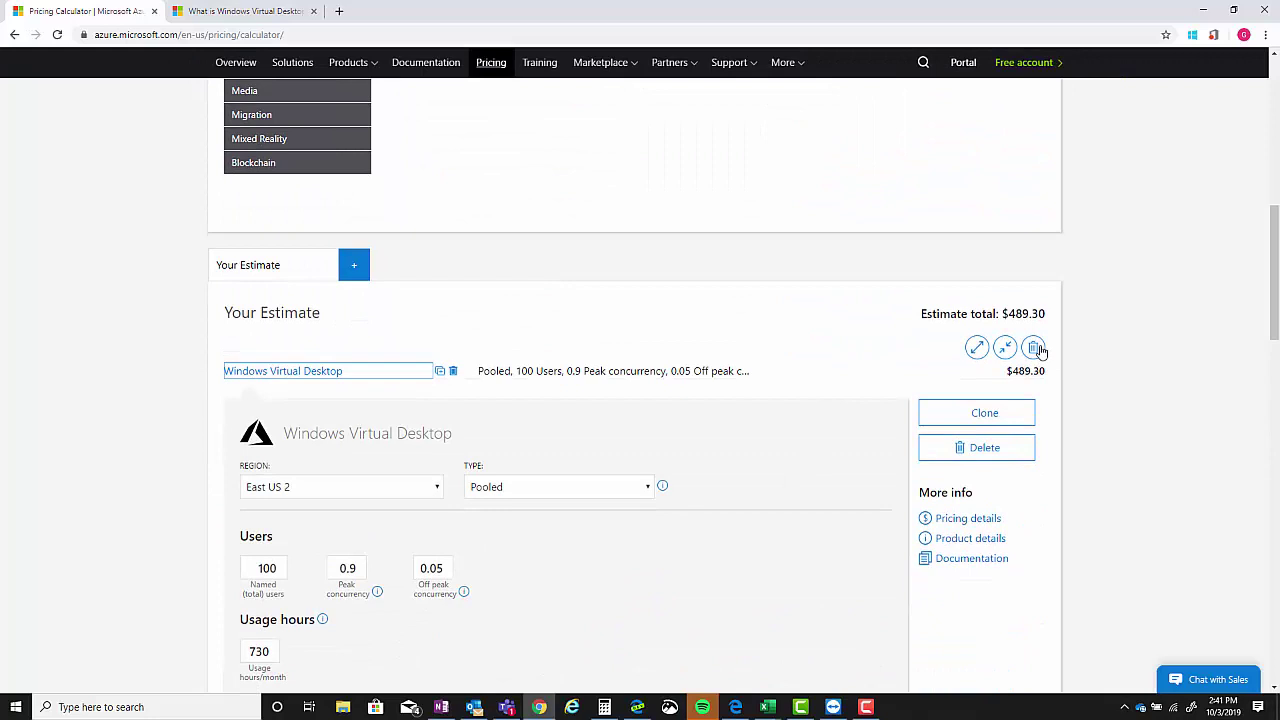
pyautogui.click(1033, 347)
pyautogui.click(752, 403)
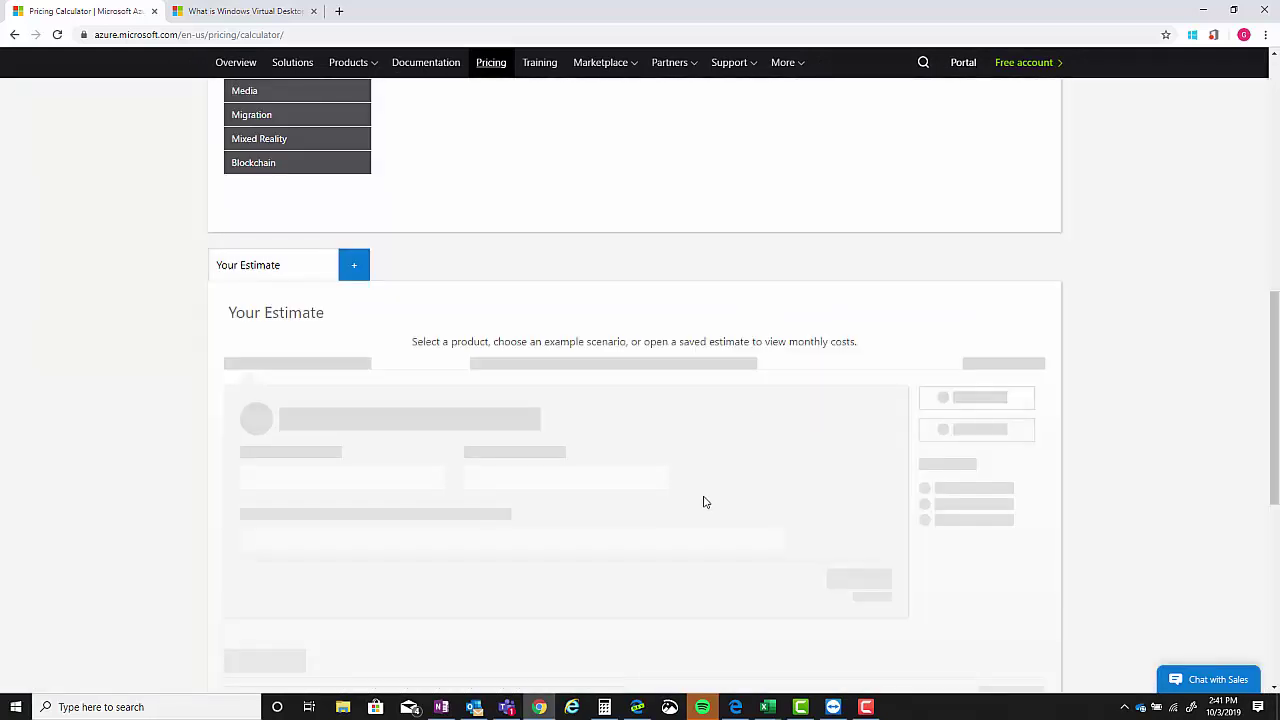
# Add Windows Virtual Desktop again and review its defaults: Pooled, East US 2, Multi-session Medium, $1,940.48
pyautogui.click(714, 362)
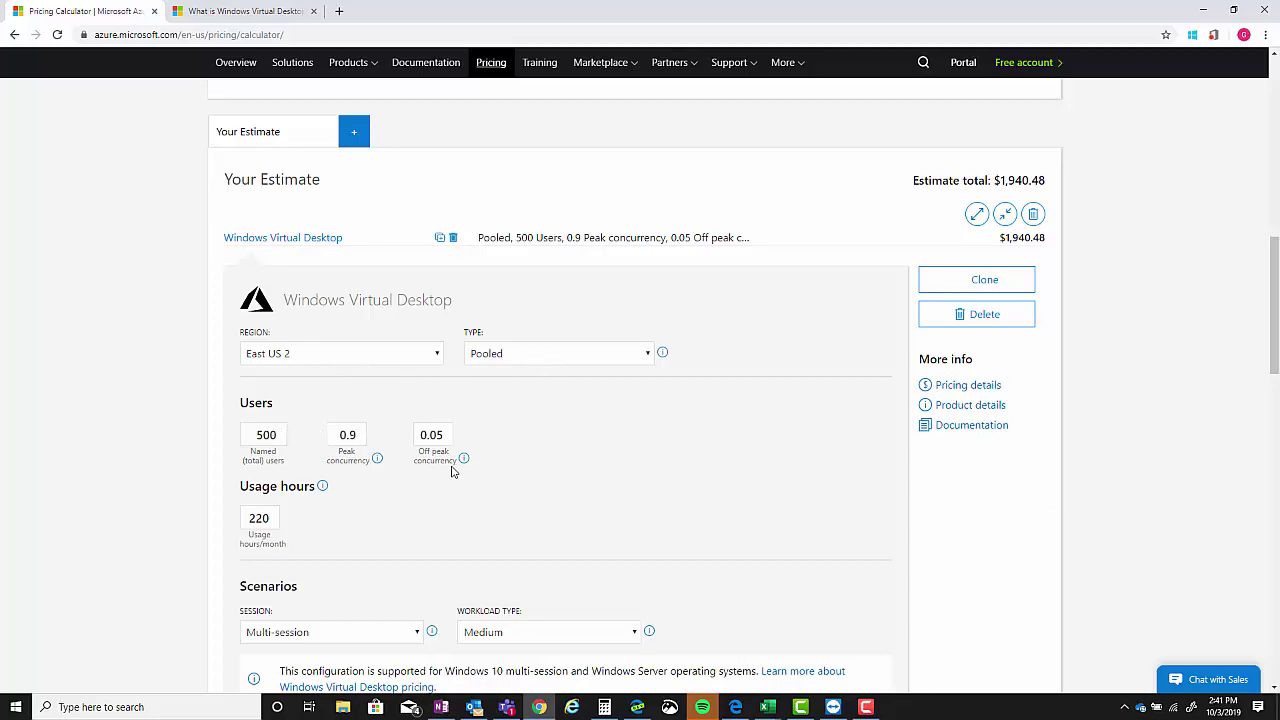
pyautogui.scroll(-3, 509, 531)
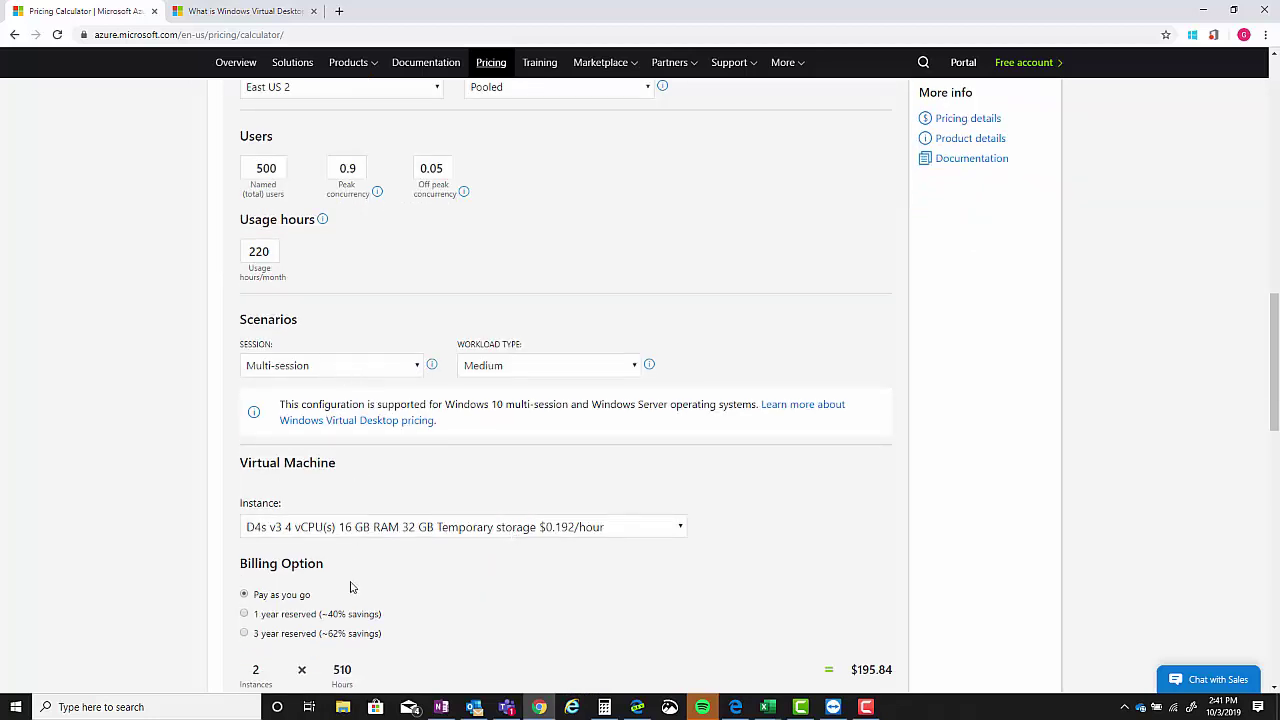
pyautogui.scroll(-4, 412, 573)
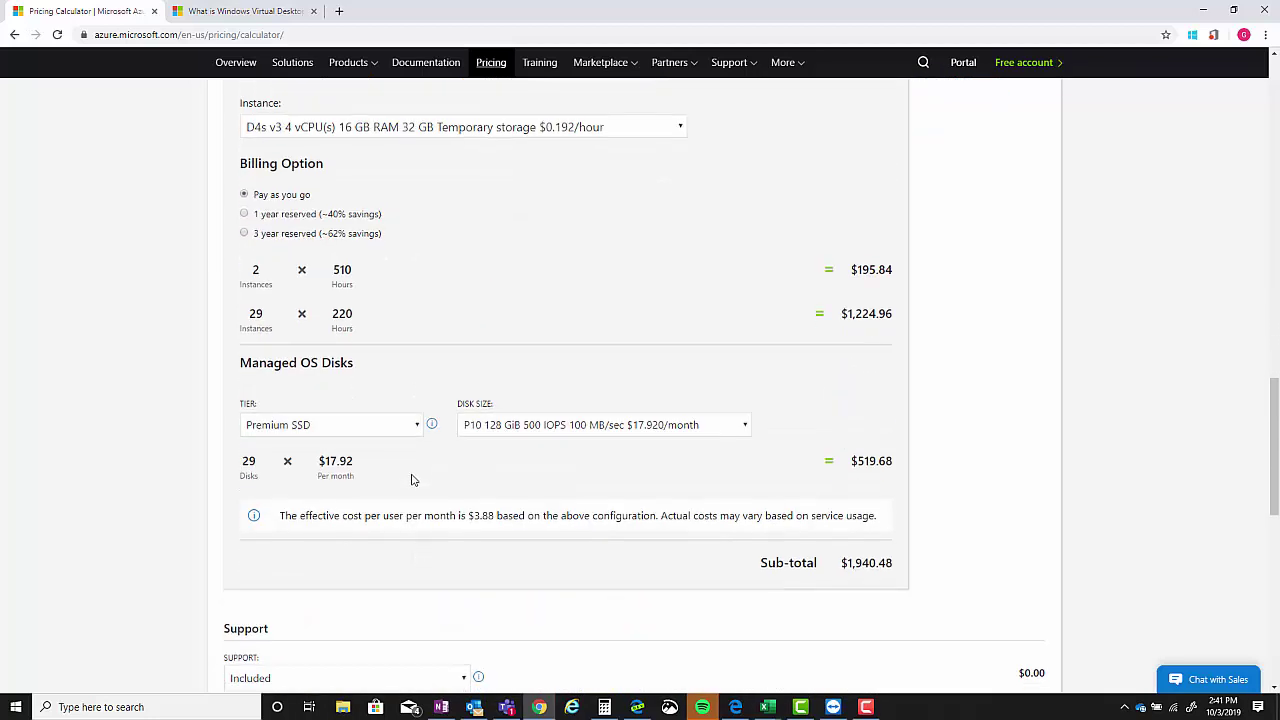
pyautogui.scroll(-3, 410, 480)
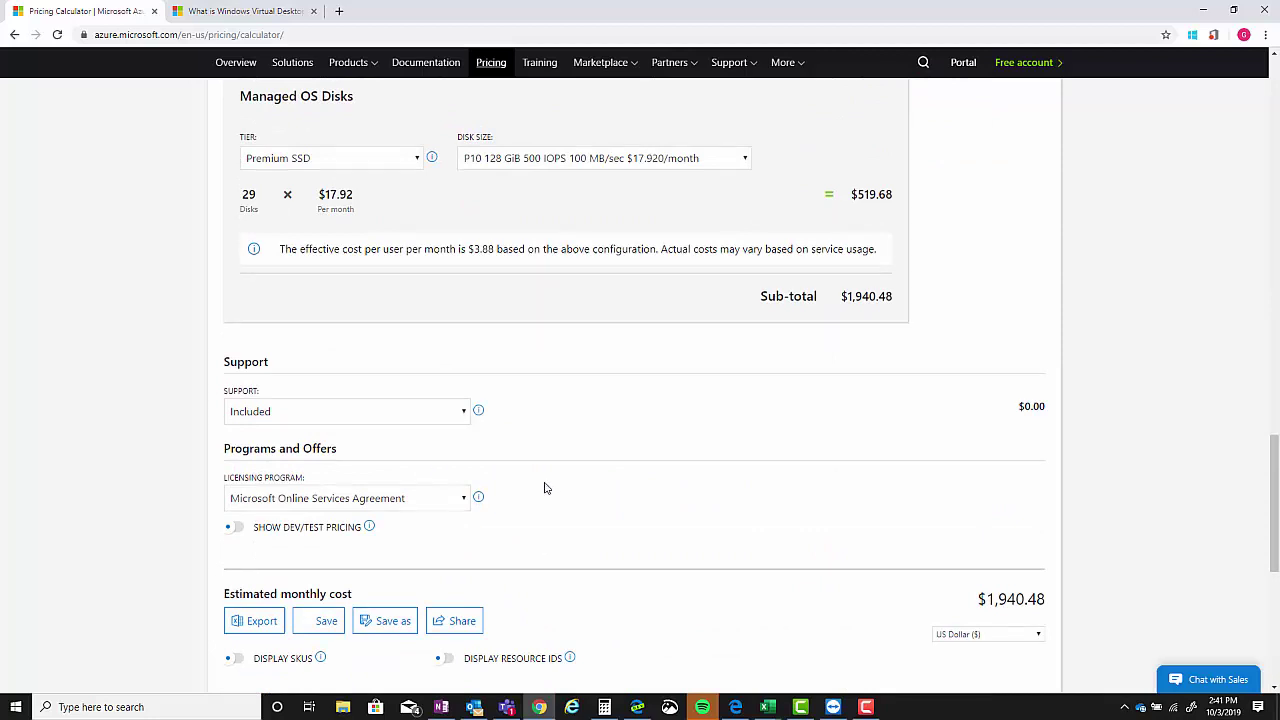
pyautogui.scroll(10, 545, 488)
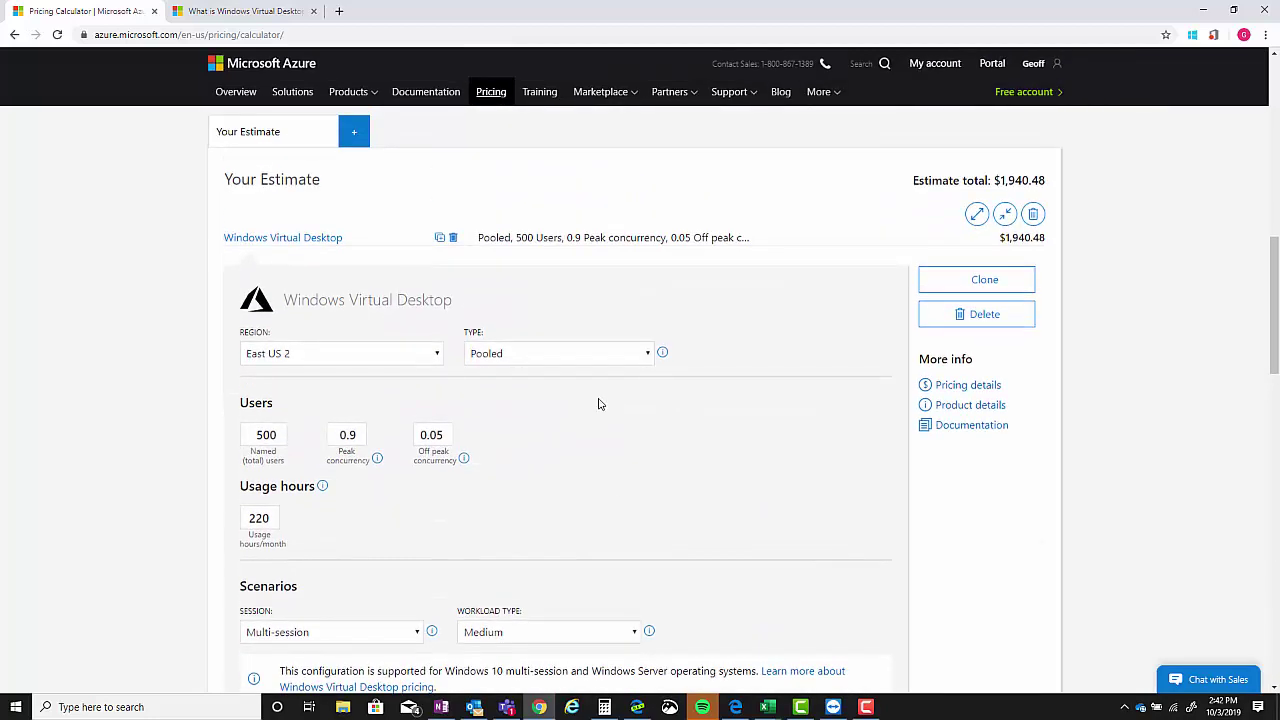
pyautogui.click(413, 353)
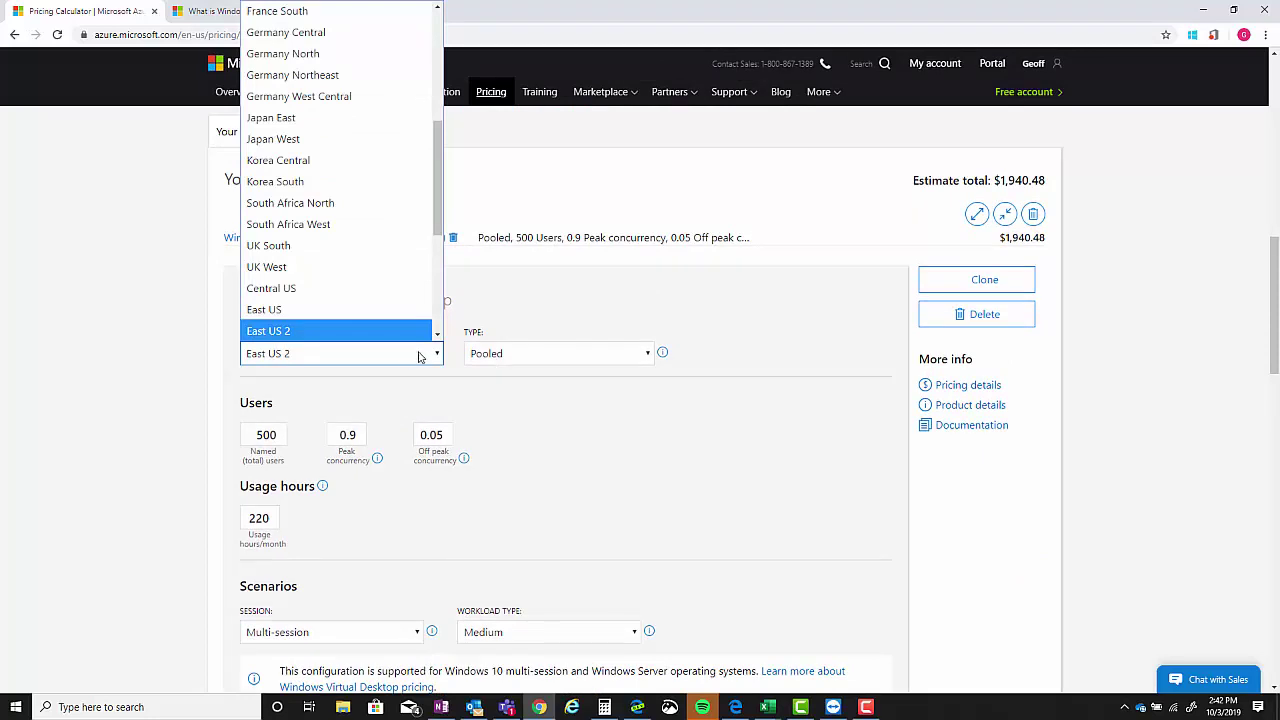
pyautogui.click(503, 353)
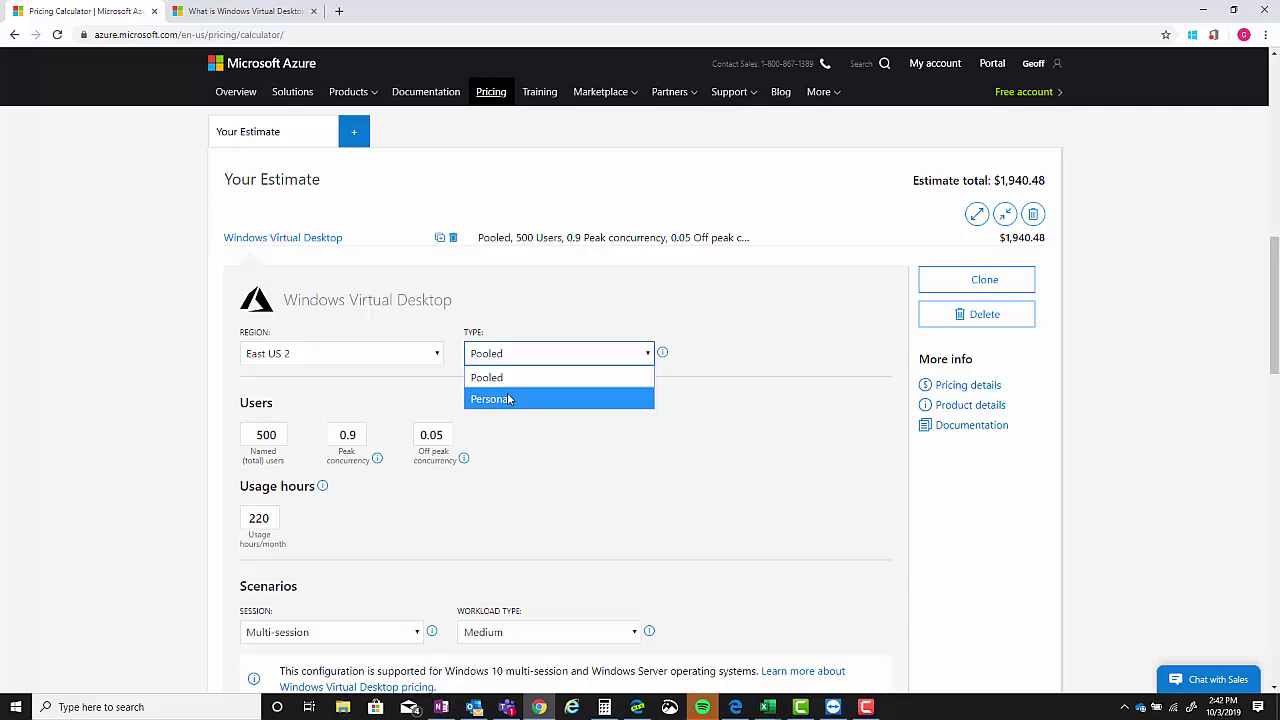
pyautogui.click(666, 358)
pyautogui.click(664, 356)
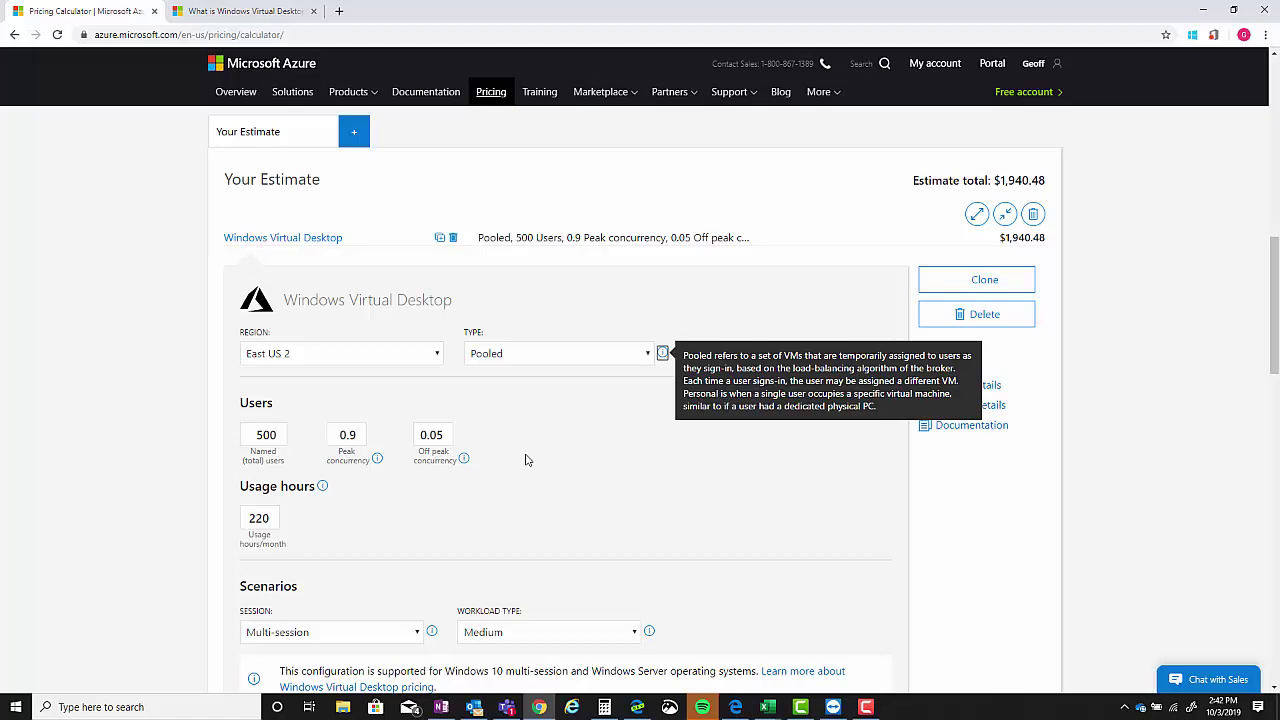
pyautogui.scroll(-5, 527, 460)
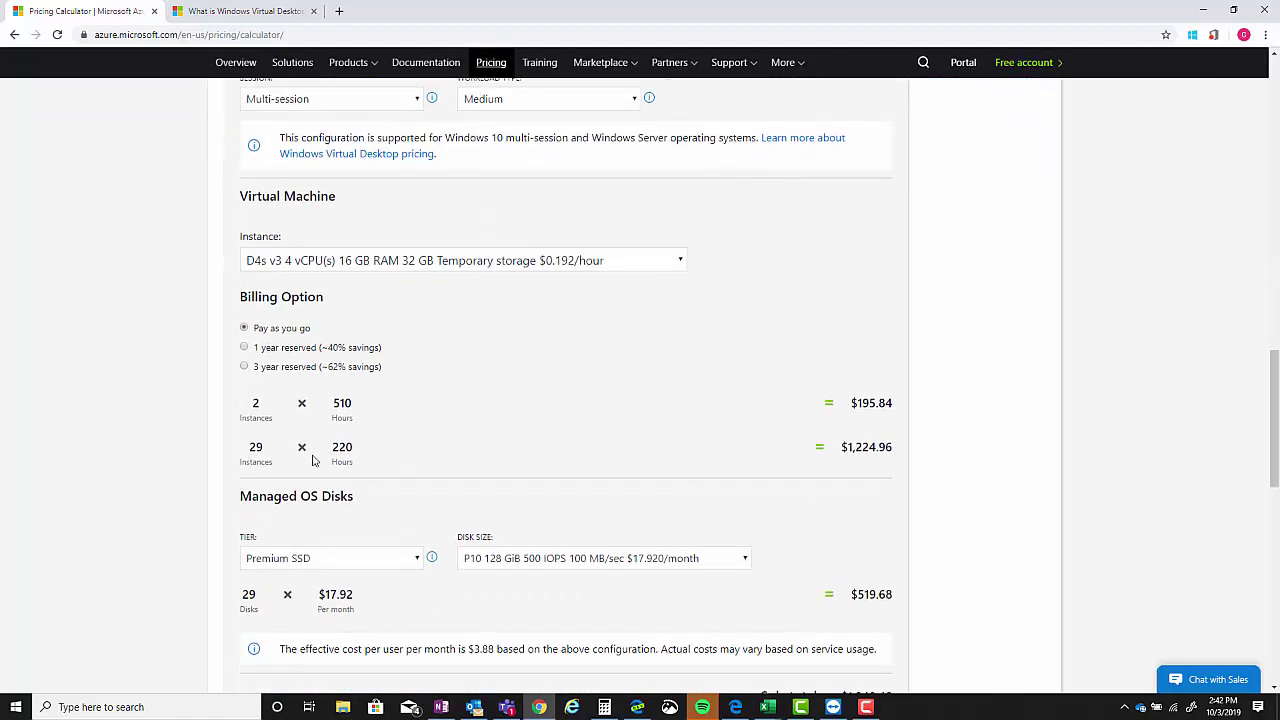
pyautogui.scroll(5, 288, 455)
pyautogui.scroll(-3, 283, 445)
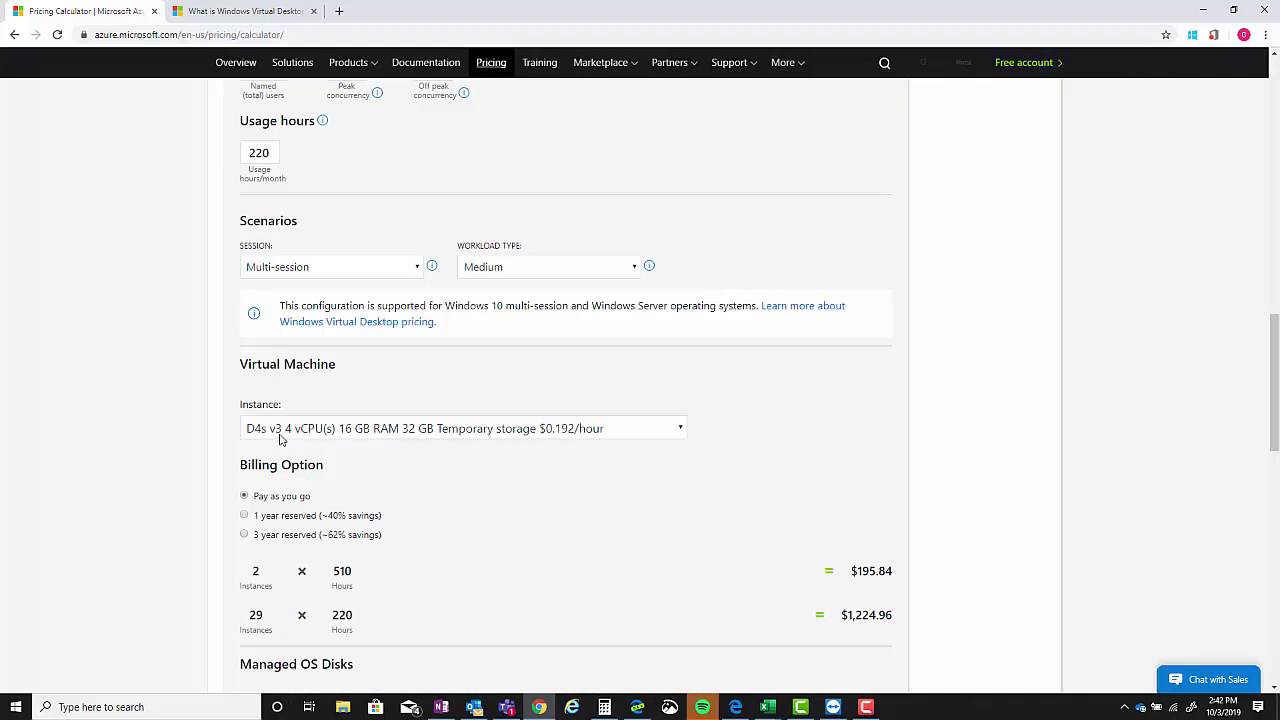
pyautogui.scroll(-1, 283, 591)
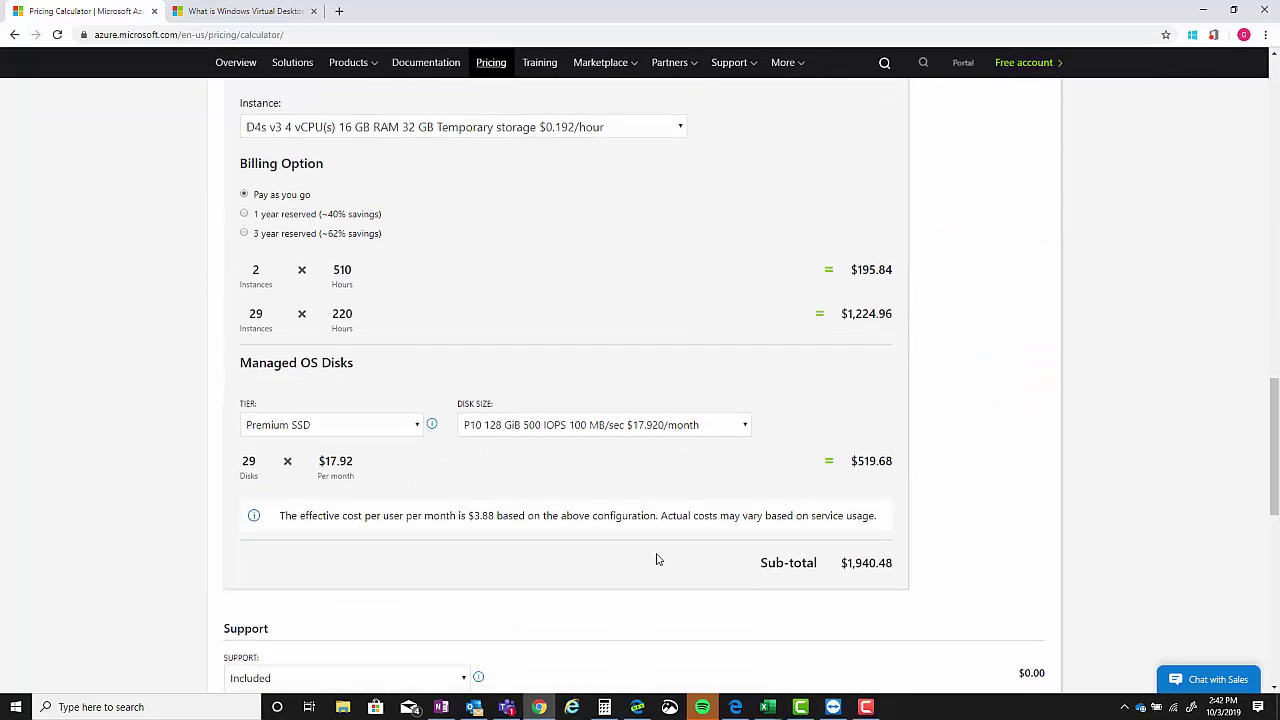
pyautogui.scroll(-1, 657, 559)
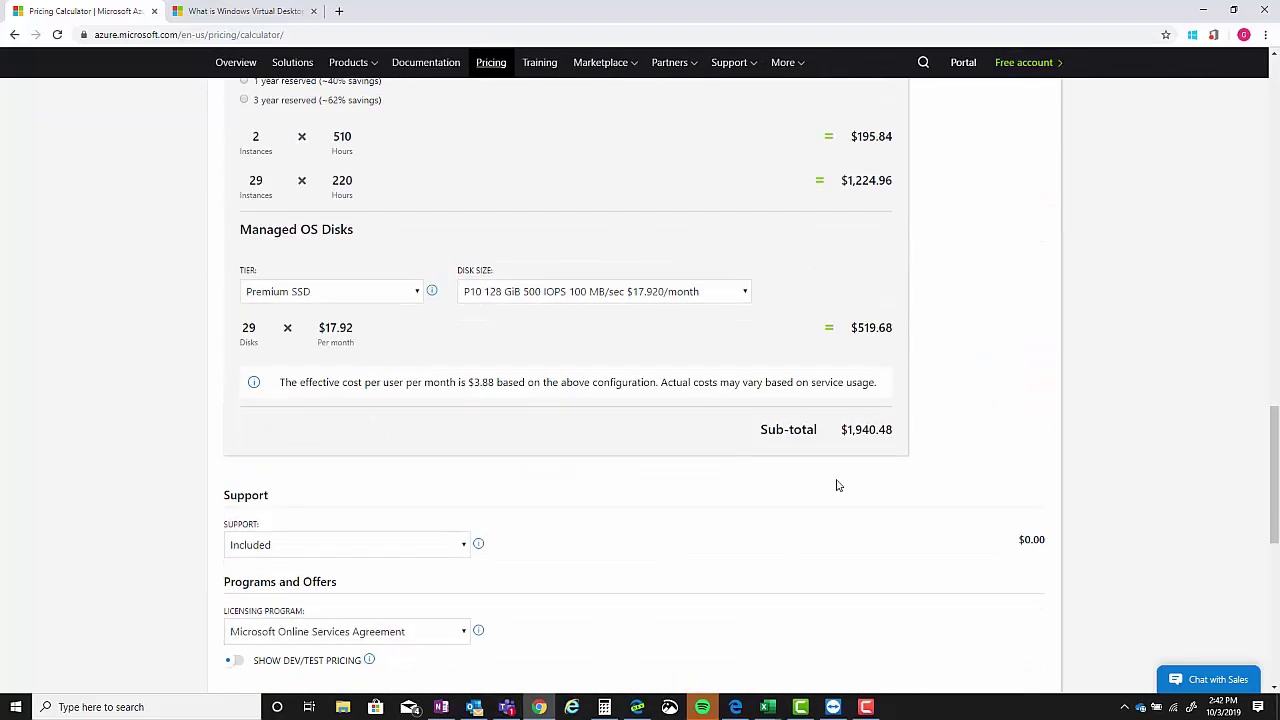
pyautogui.scroll(6, 827, 451)
# Set the host pool type to Personal, showing $10,560 for VMs plus $8,960 disks
pyautogui.click(603, 354)
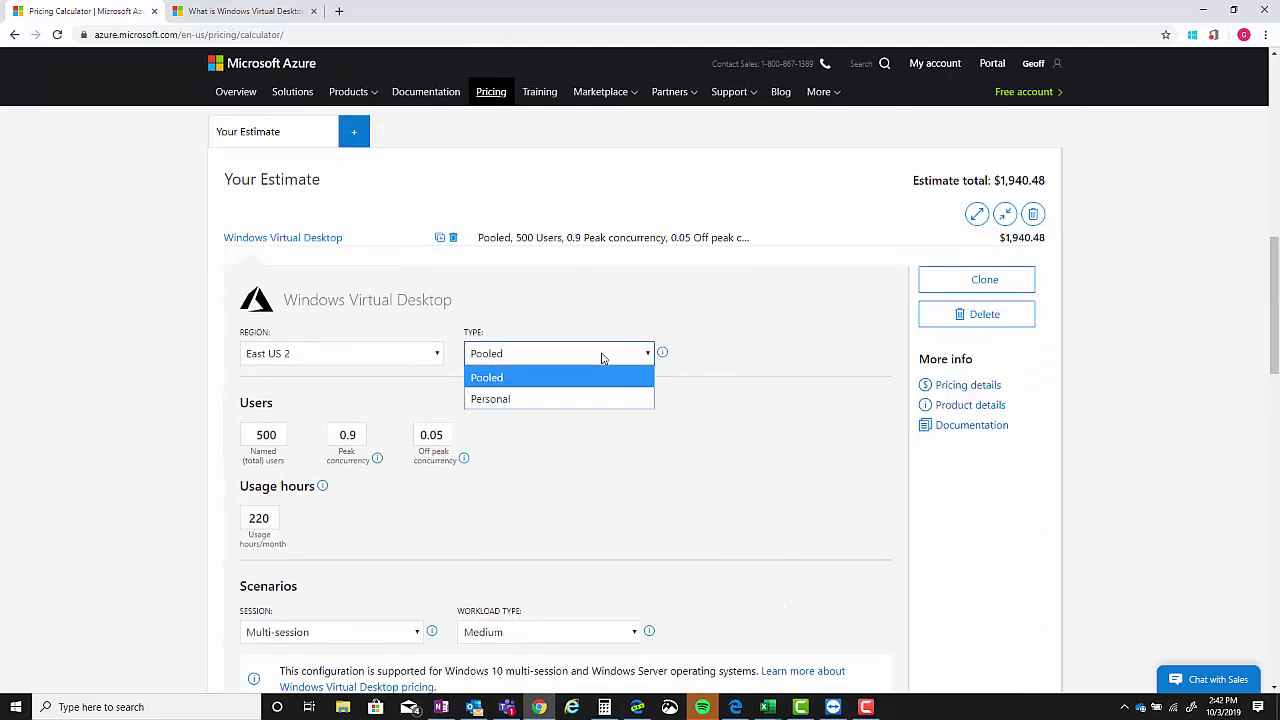
pyautogui.click(566, 399)
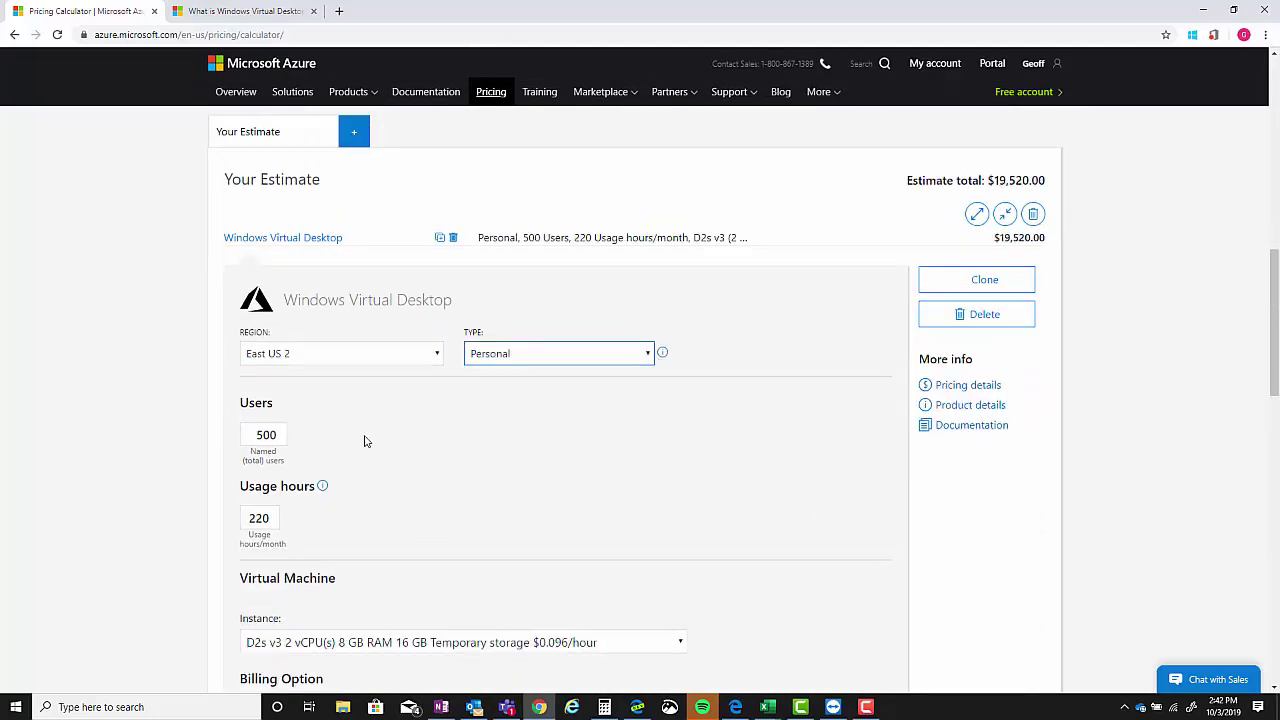
pyautogui.scroll(-3, 364, 440)
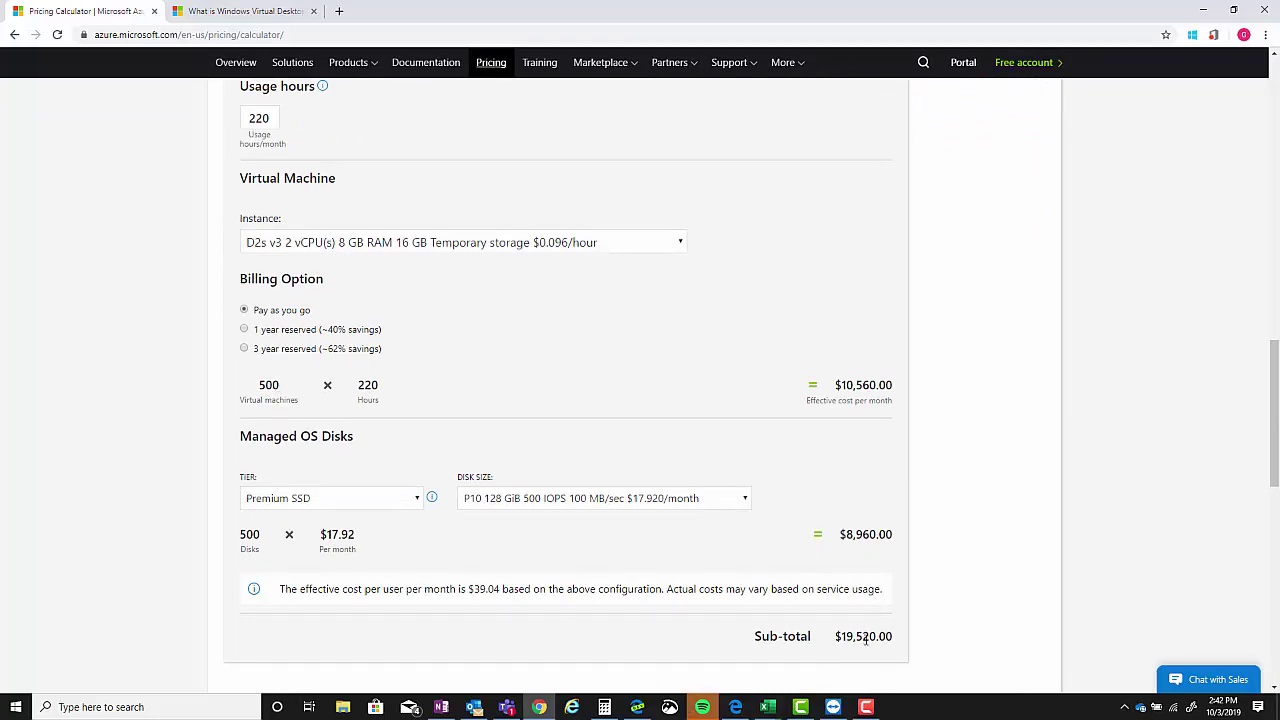
pyautogui.scroll(3, 826, 612)
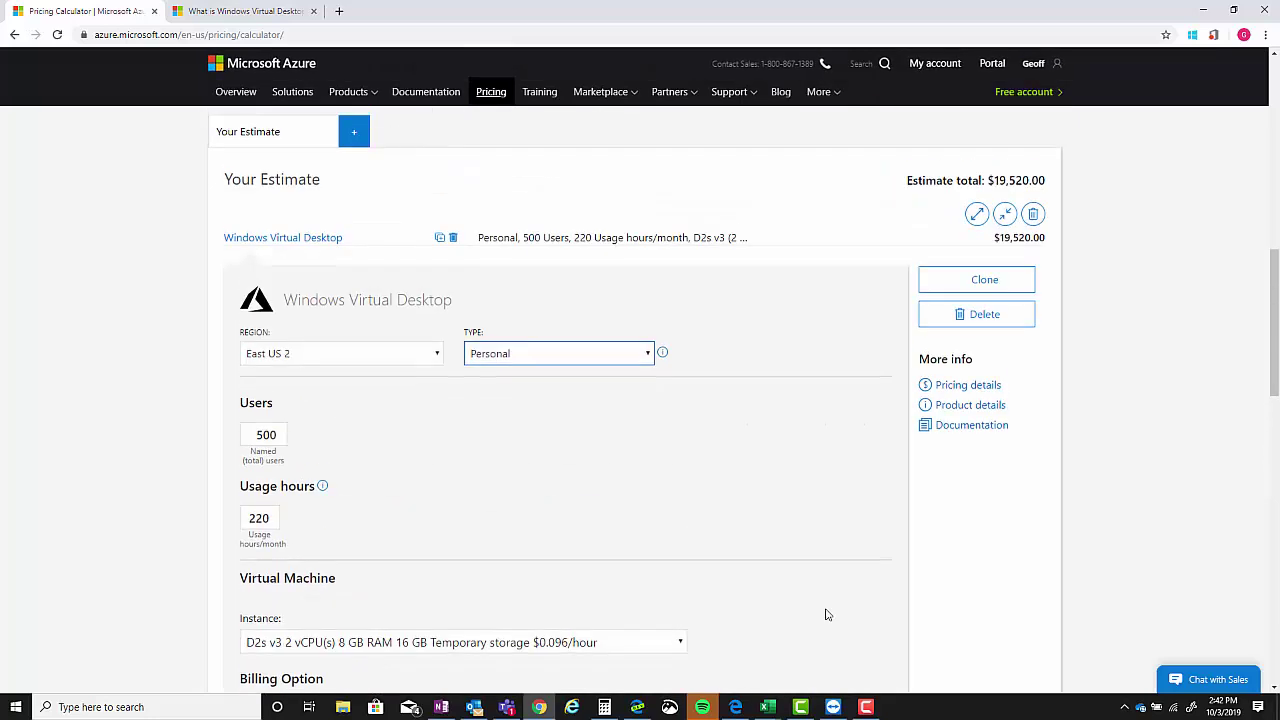
# Switch the host pool type back to Pooled and change named users from 500 to 100
pyautogui.click(617, 359)
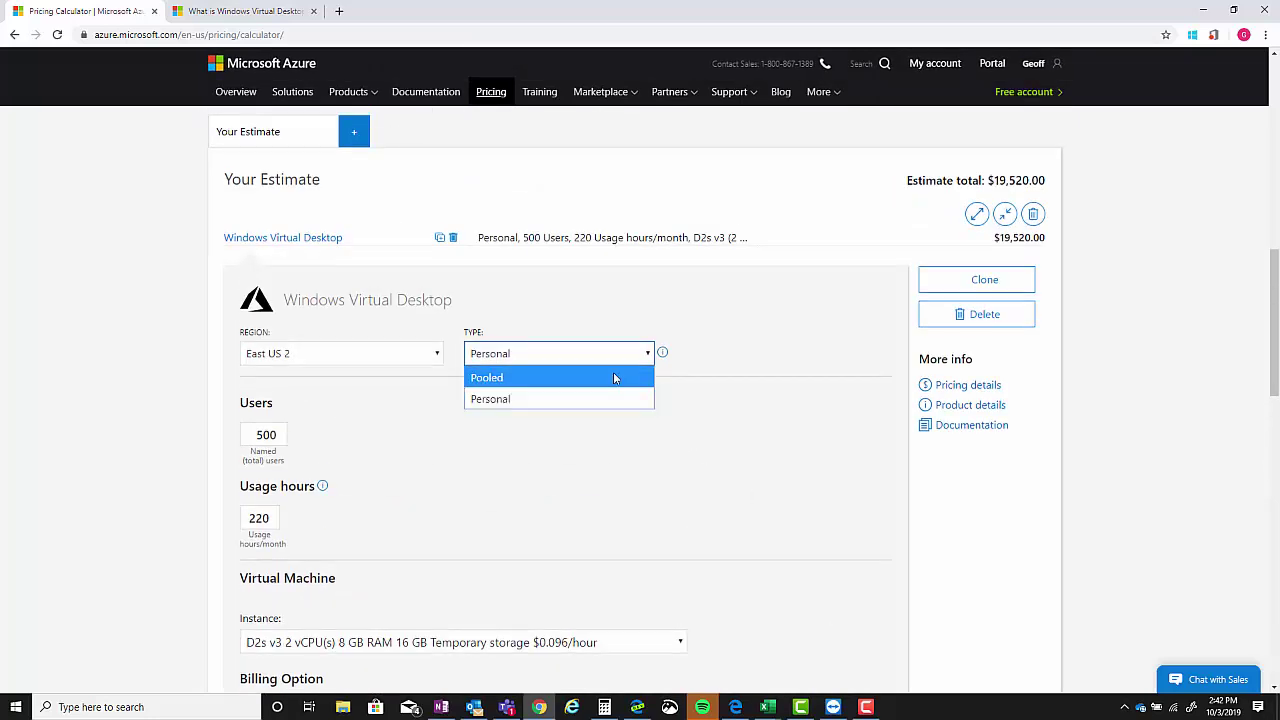
pyautogui.click(616, 376)
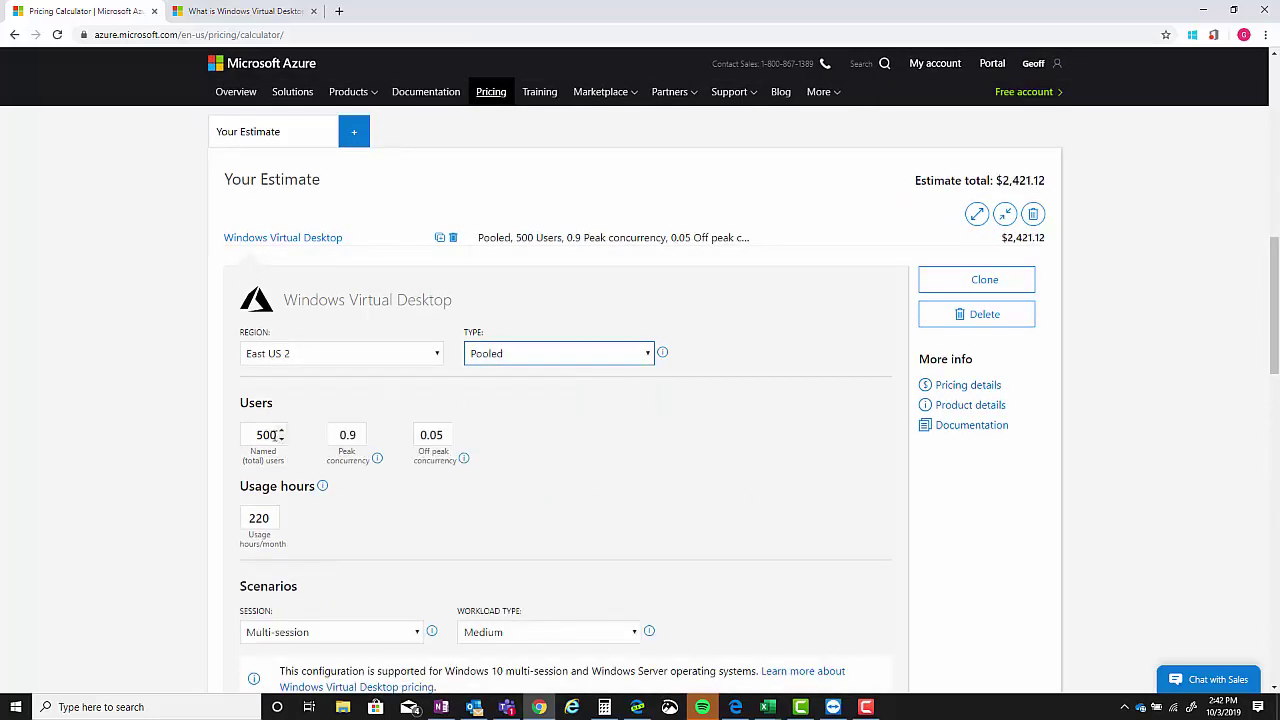
pyautogui.moveTo(274, 434); pyautogui.dragTo(242, 436)
pyautogui.write('150')
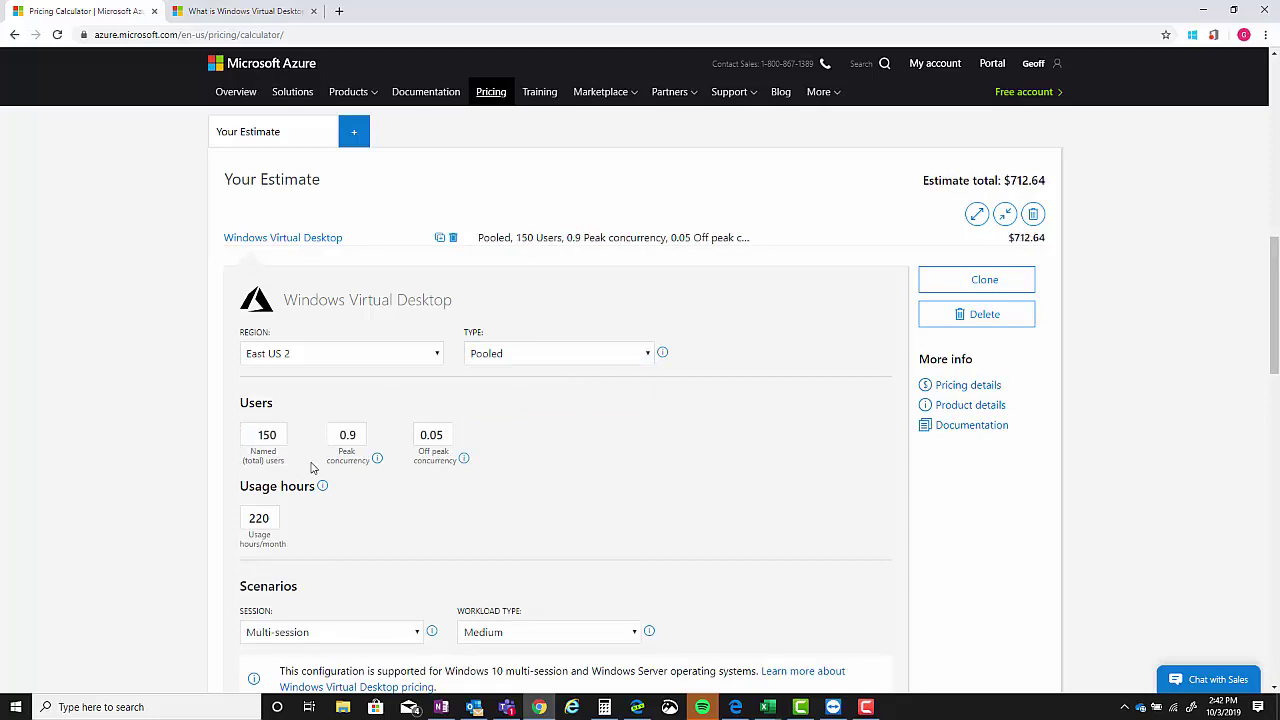
pyautogui.moveTo(259, 434); pyautogui.dragTo(281, 436)
pyautogui.write('100')
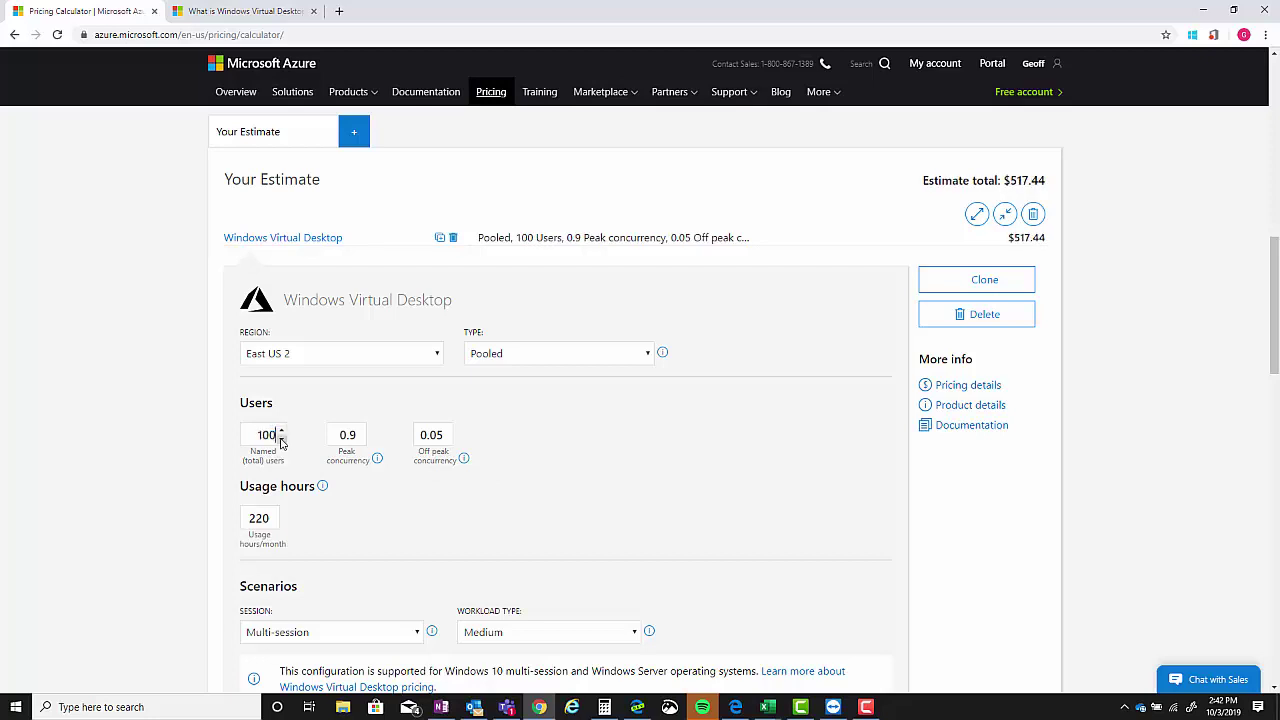
pyautogui.doubleClick(279, 437)
pyautogui.click(257, 435)
# Try 25 named users, then commit the field, which settles at 100 users for $517.44
pyautogui.scroll(-8, 684, 476)
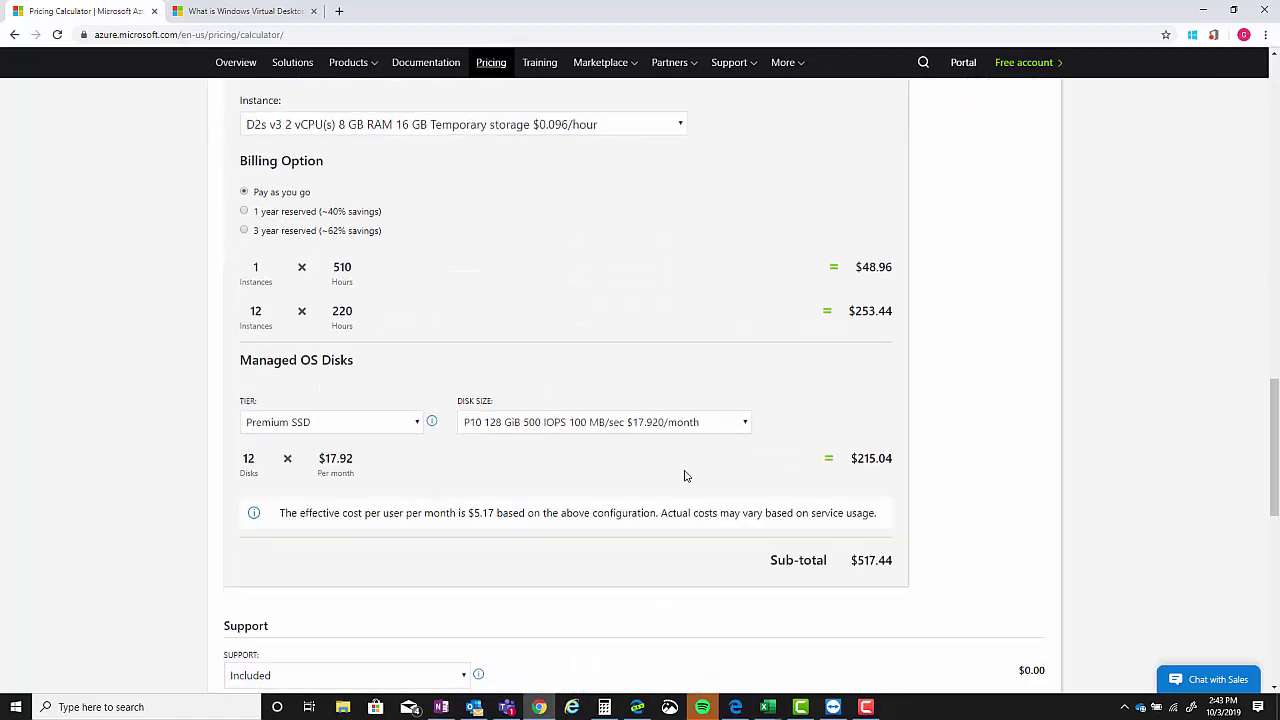
pyautogui.scroll(8, 865, 448)
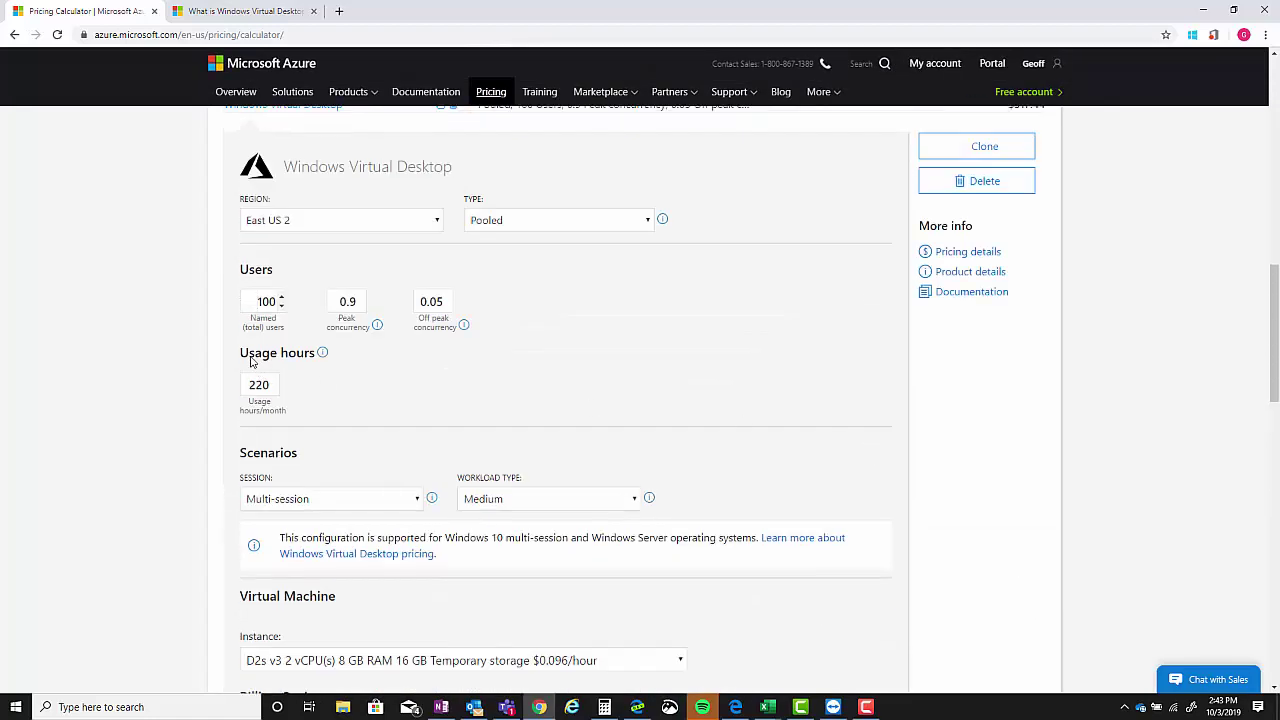
pyautogui.moveTo(254, 301); pyautogui.dragTo(294, 320)
pyautogui.write('25')
pyautogui.scroll(-4, 576, 358)
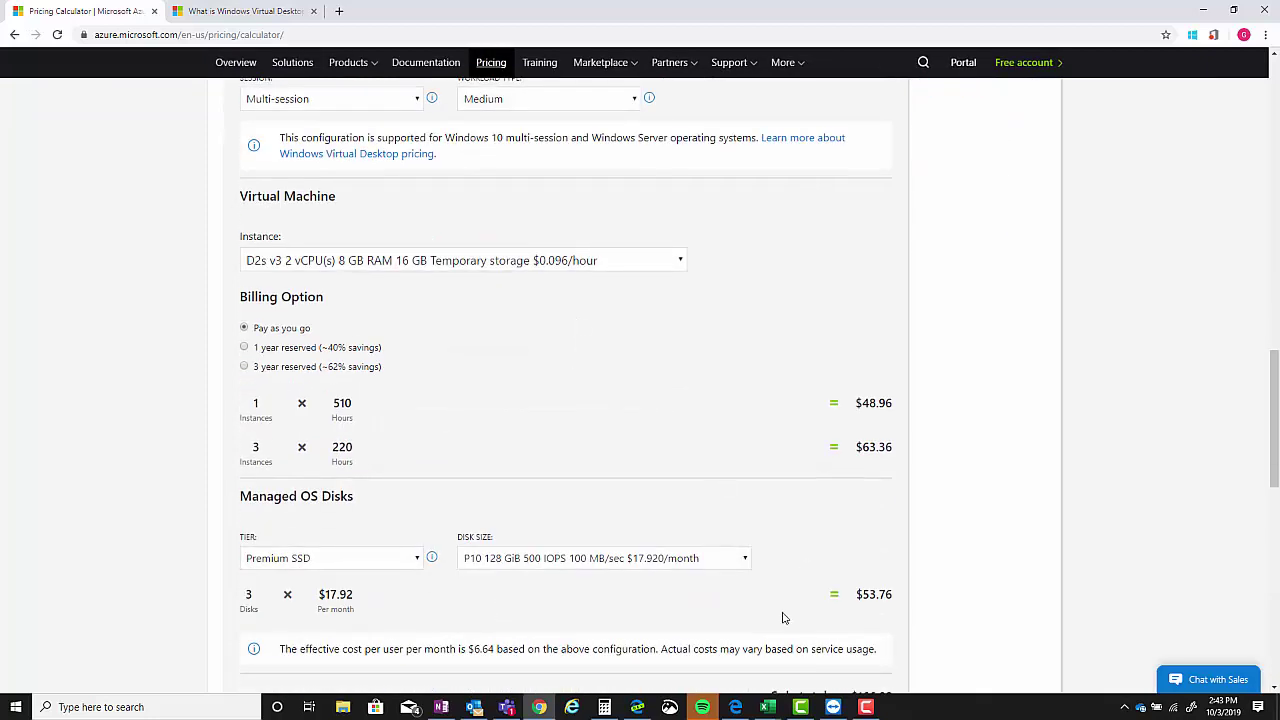
pyautogui.scroll(-3, 800, 605)
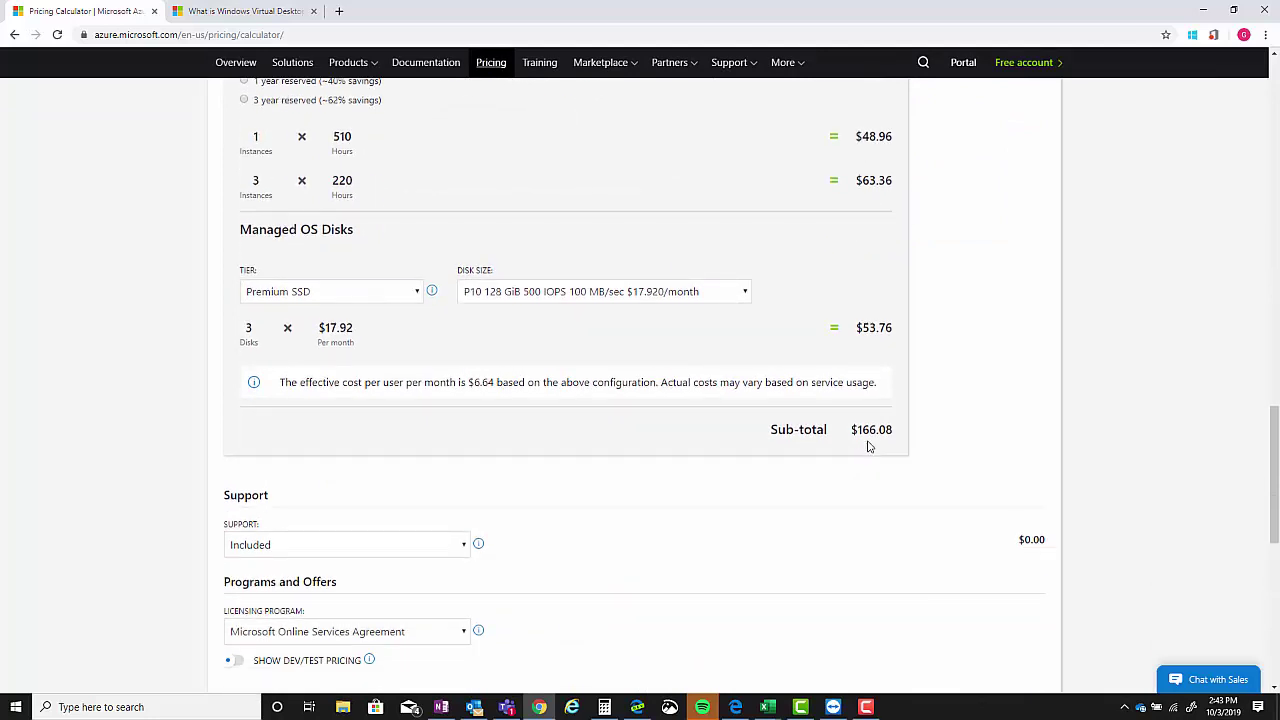
pyautogui.scroll(8, 800, 440)
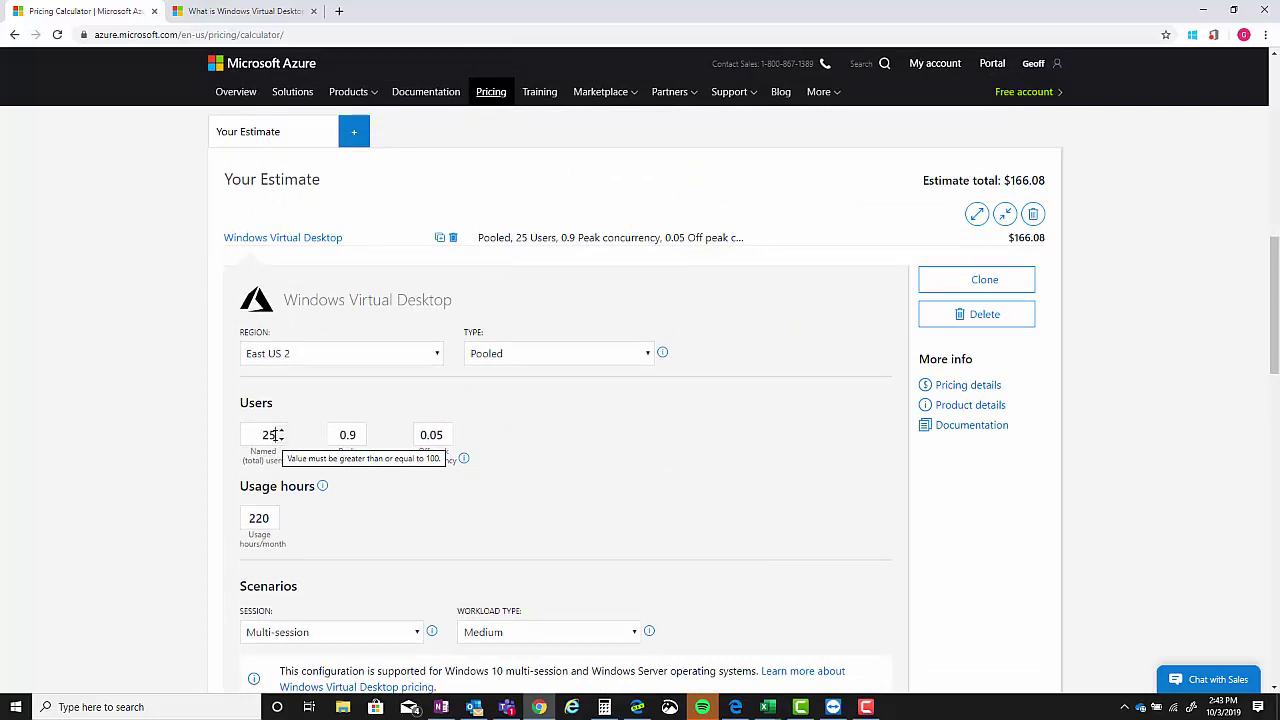
pyautogui.click(597, 471)
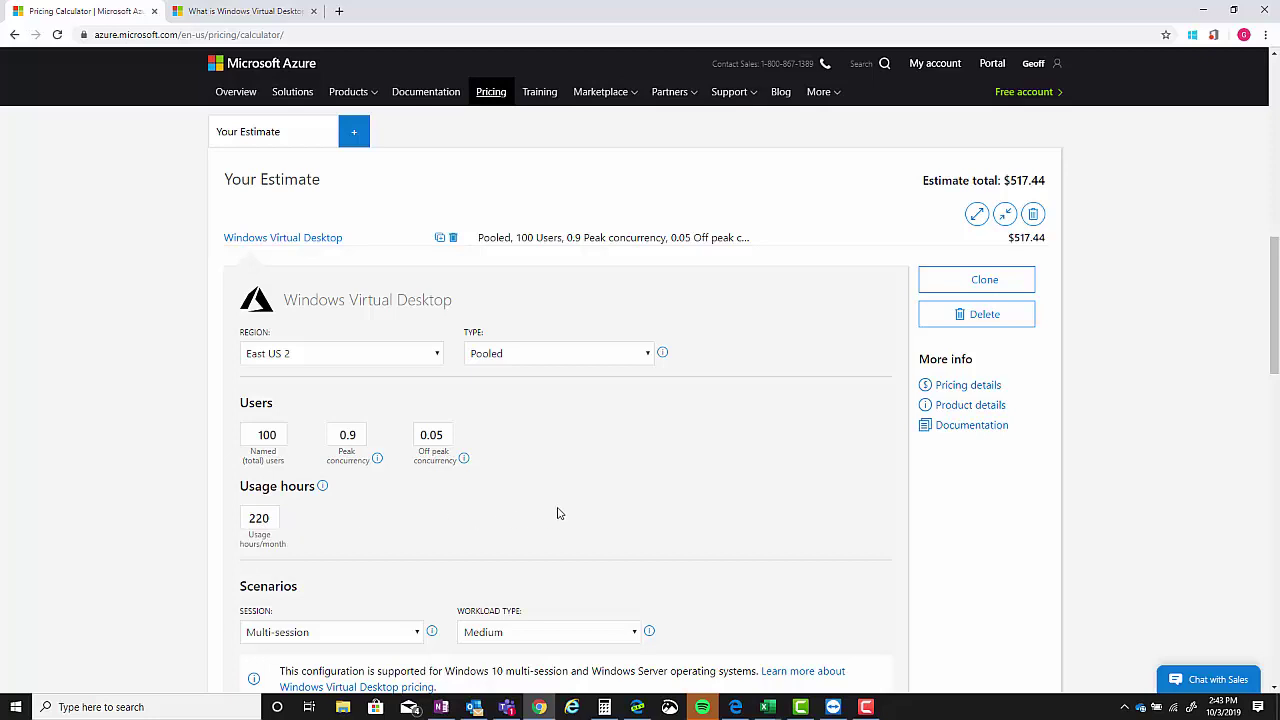
# Choose 1 year reserved billing, pricing 12 instances at $502.04 for a $717.08 sub-total
pyautogui.scroll(-4, 555, 513)
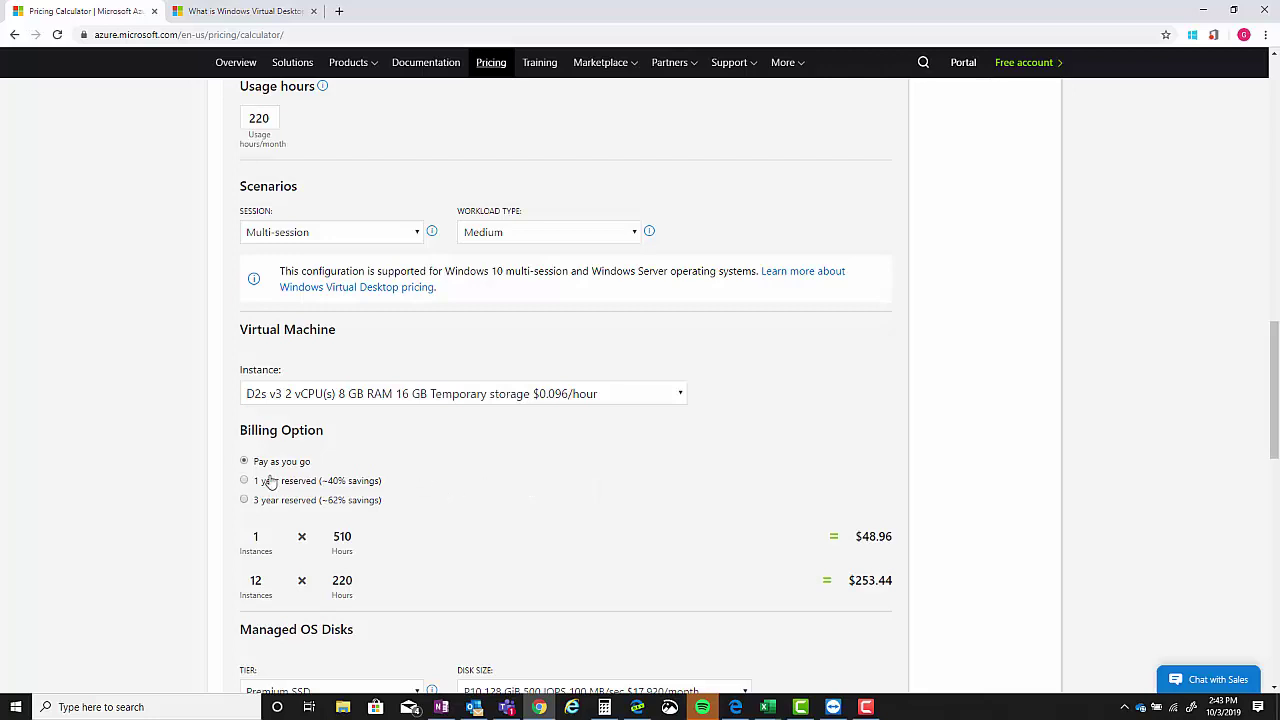
pyautogui.scroll(-1, 689, 504)
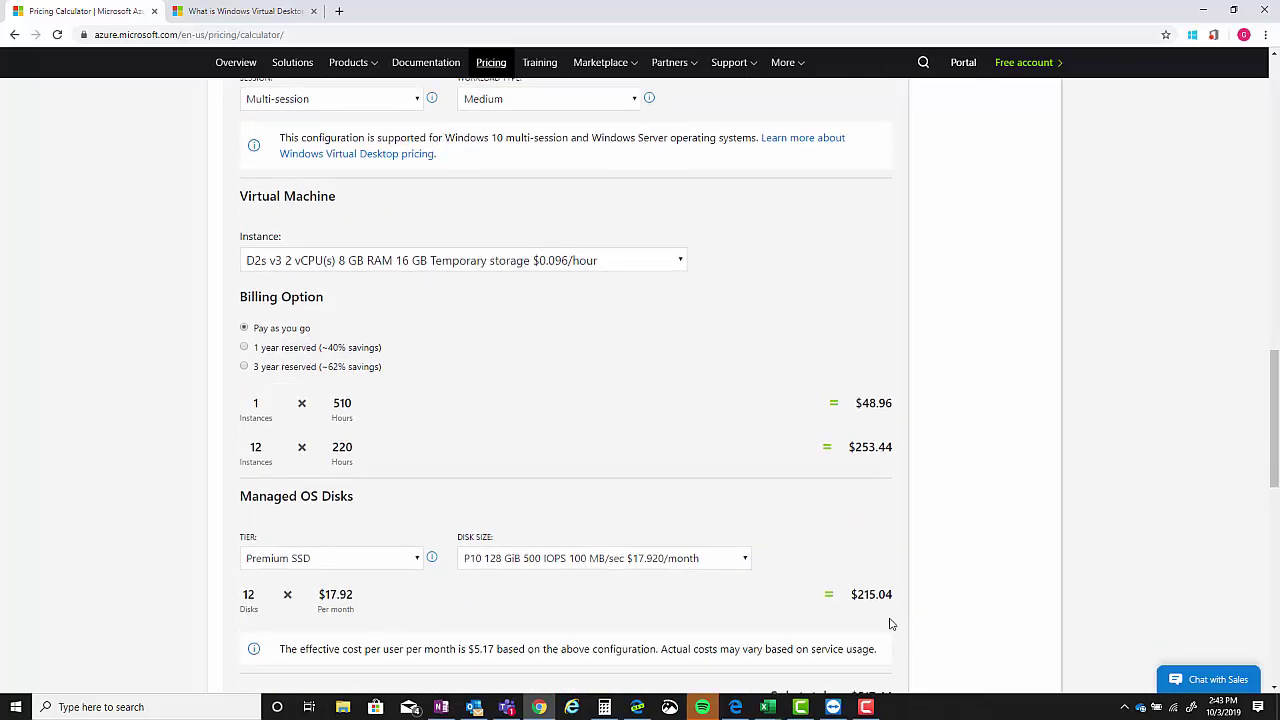
pyautogui.scroll(2, 831, 603)
pyautogui.scroll(-2, 511, 481)
pyautogui.click(245, 349)
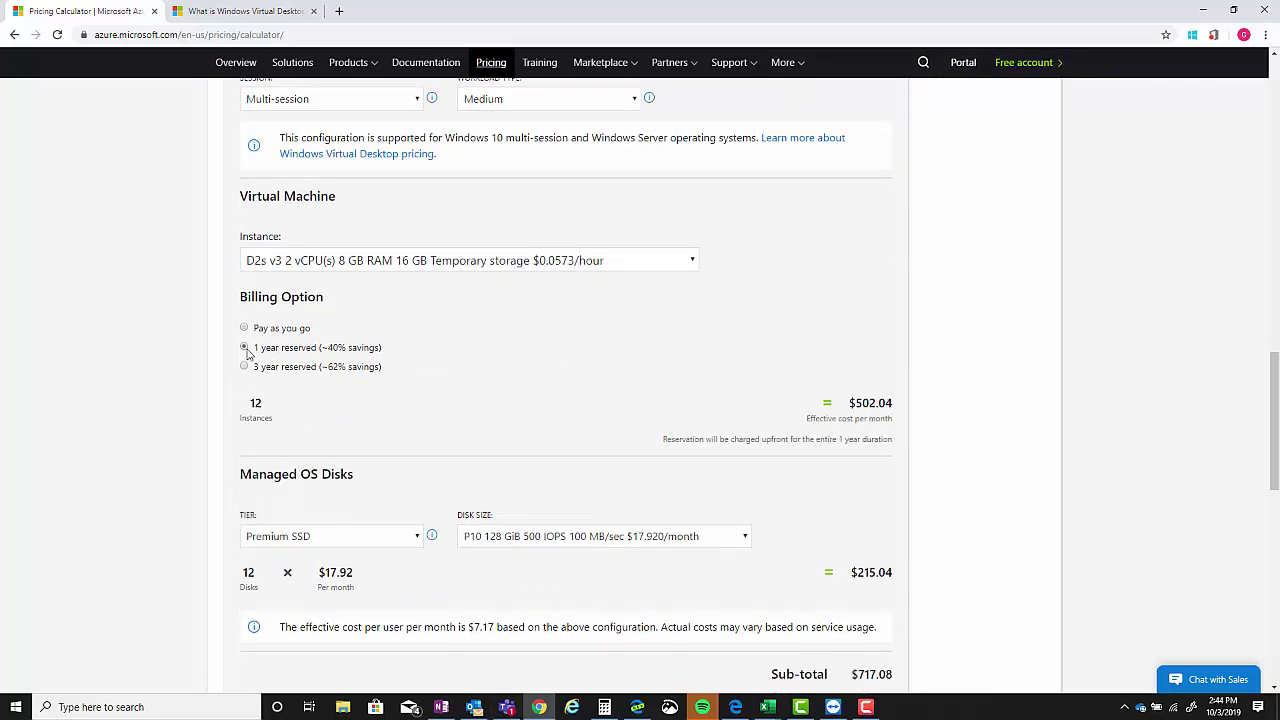
pyautogui.scroll(-1, 971, 503)
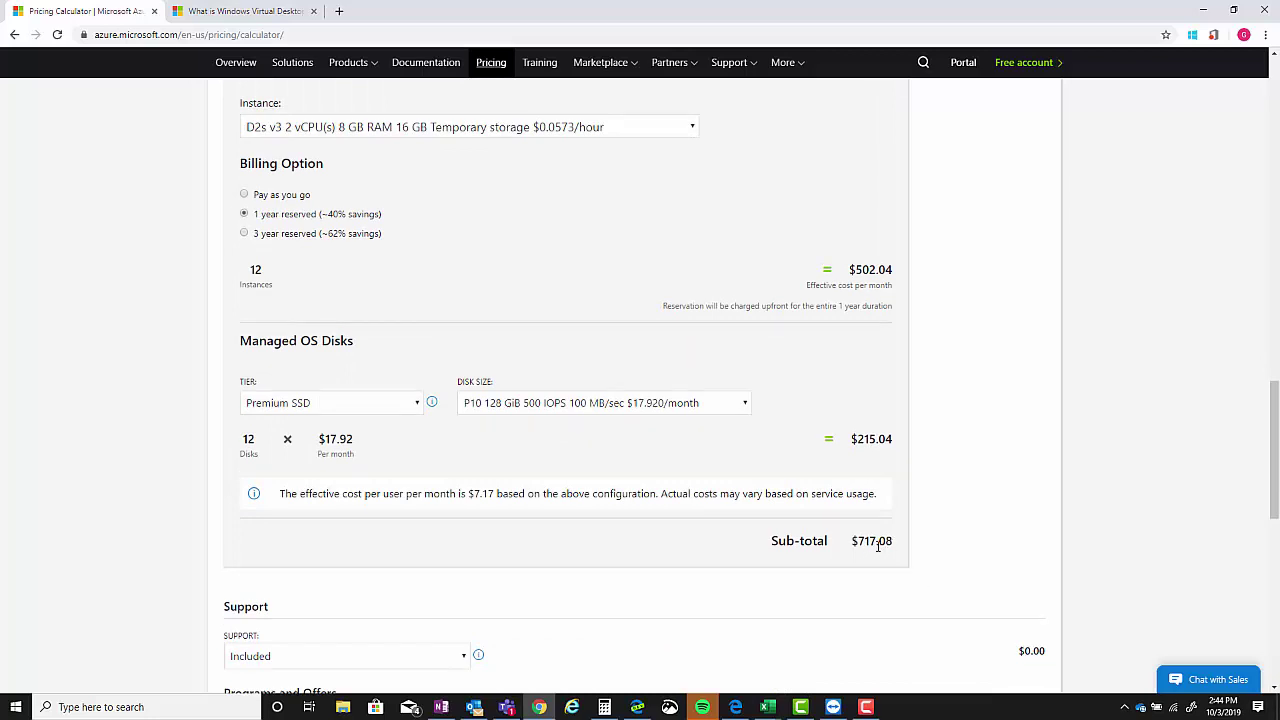
pyautogui.scroll(4, 878, 545)
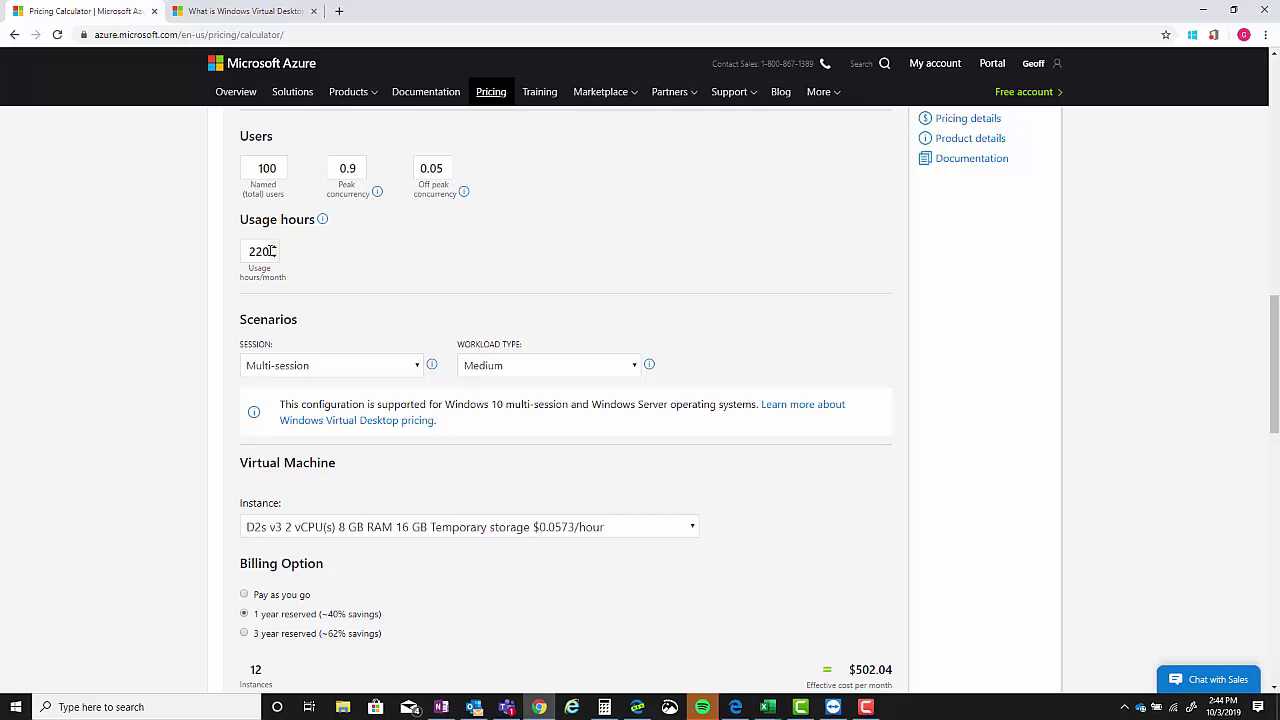
# Change usage hours from 220 to 730 per month
pyautogui.moveTo(270, 251); pyautogui.dragTo(245, 251)
pyautogui.write('730')
pyautogui.scroll(-1, 455, 244)
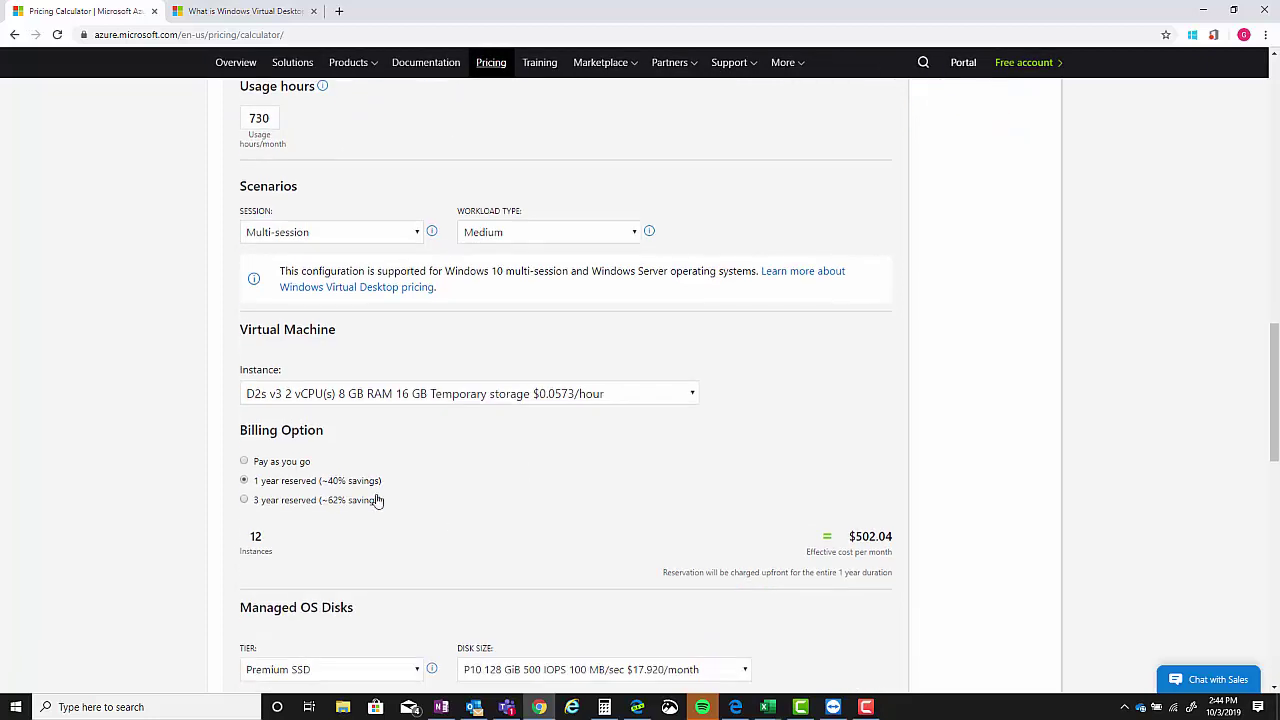
pyautogui.click(245, 463)
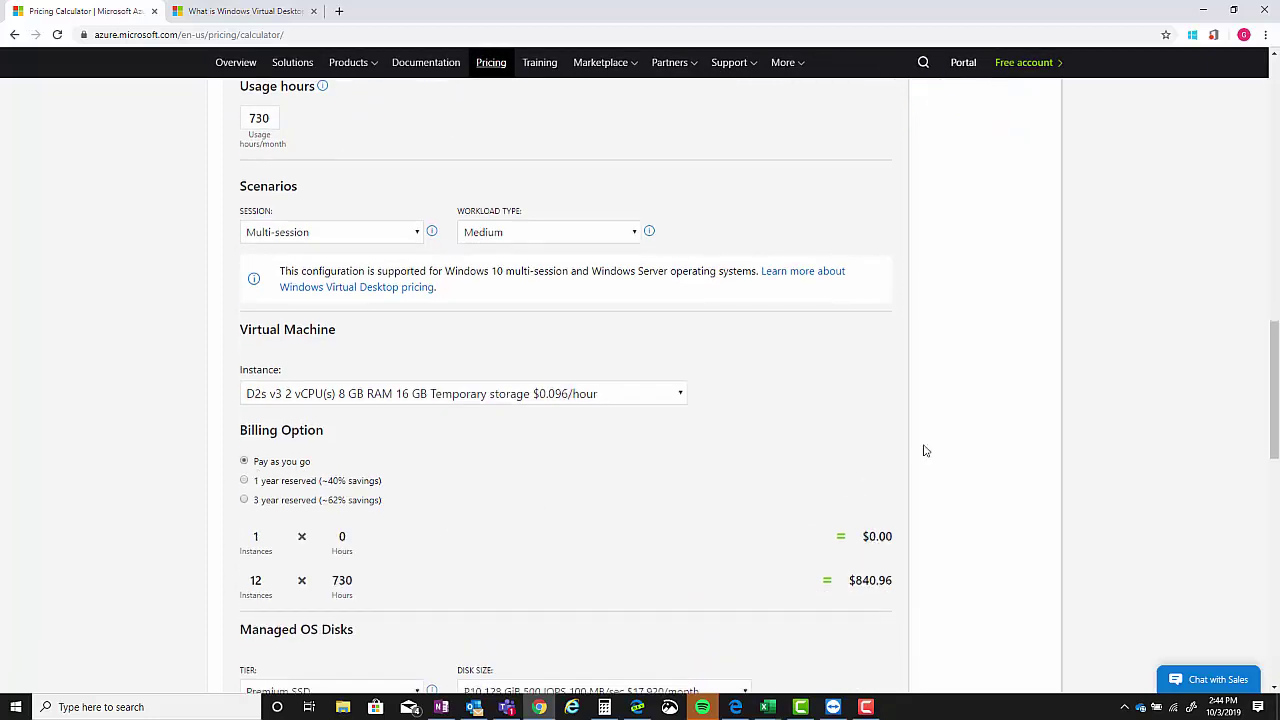
pyautogui.scroll(-2, 923, 449)
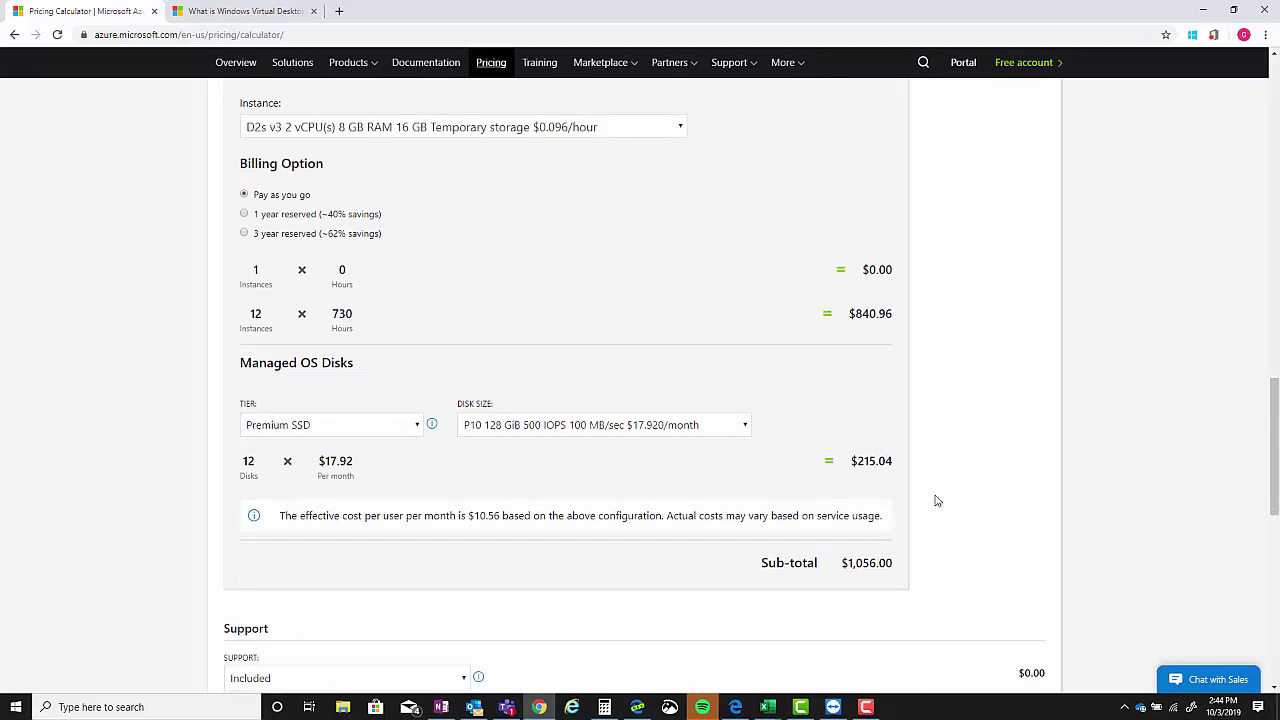
pyautogui.click(244, 214)
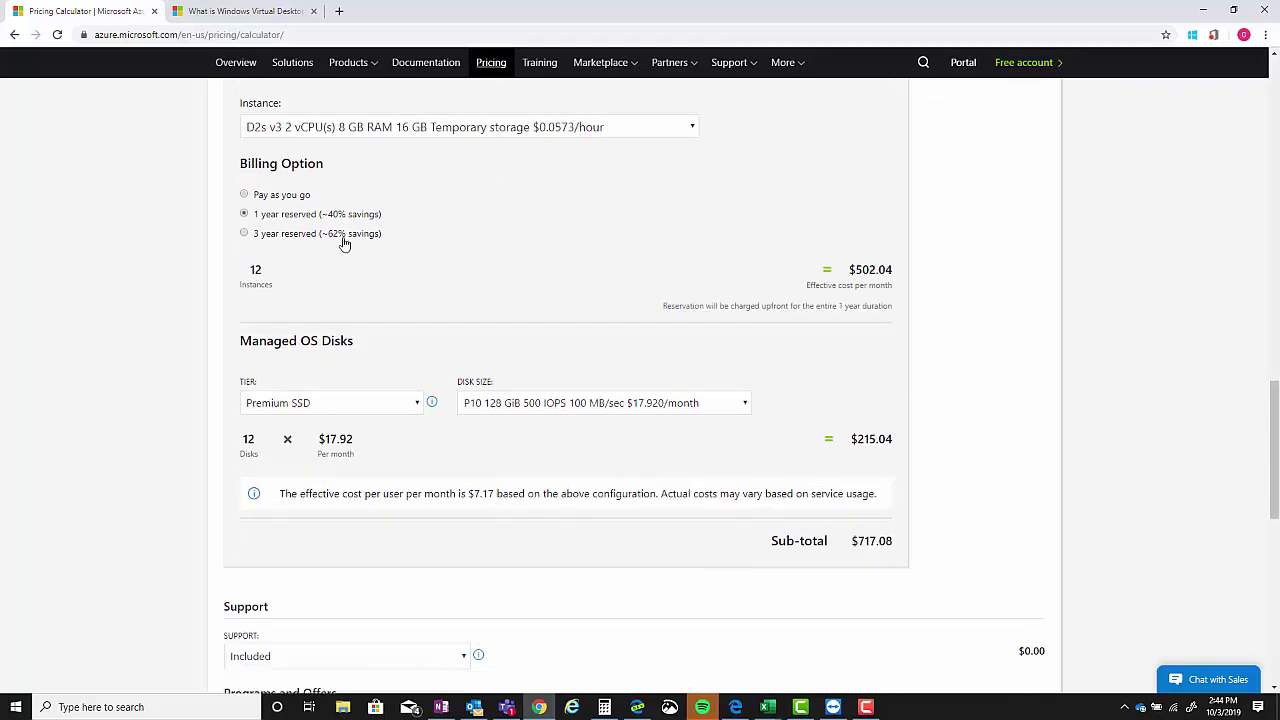
pyautogui.click(244, 233)
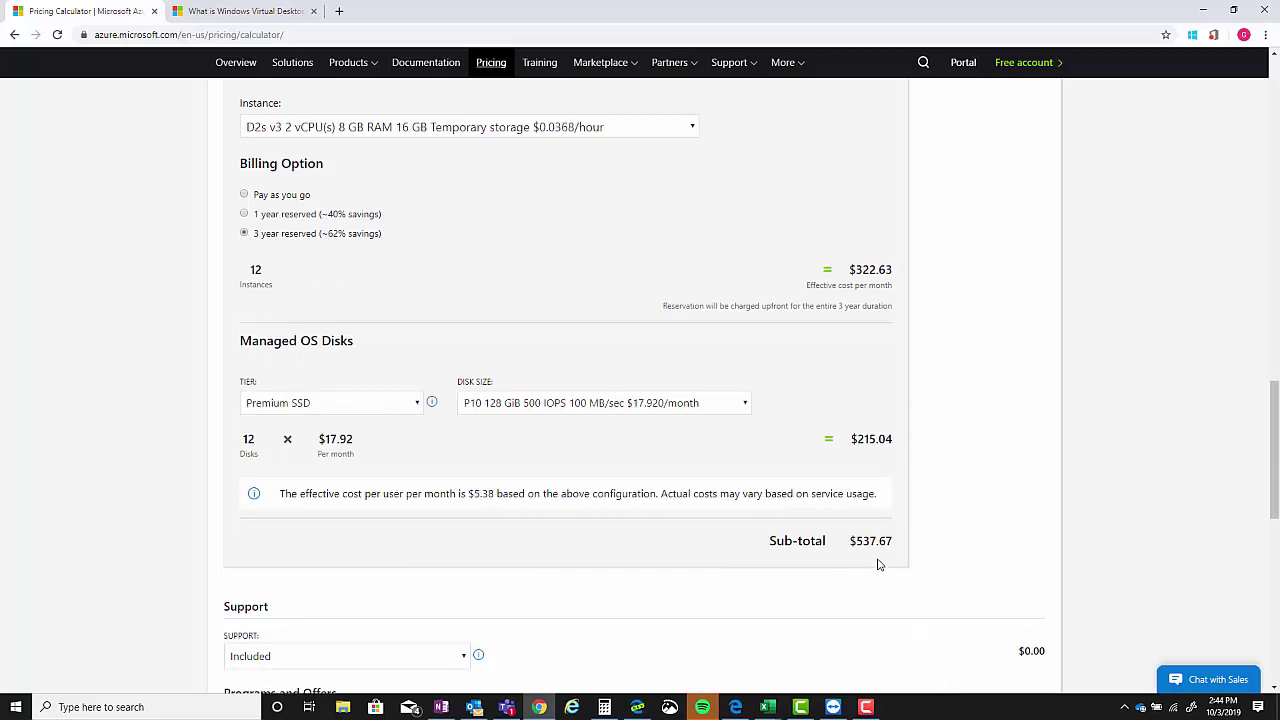
pyautogui.scroll(3, 938, 489)
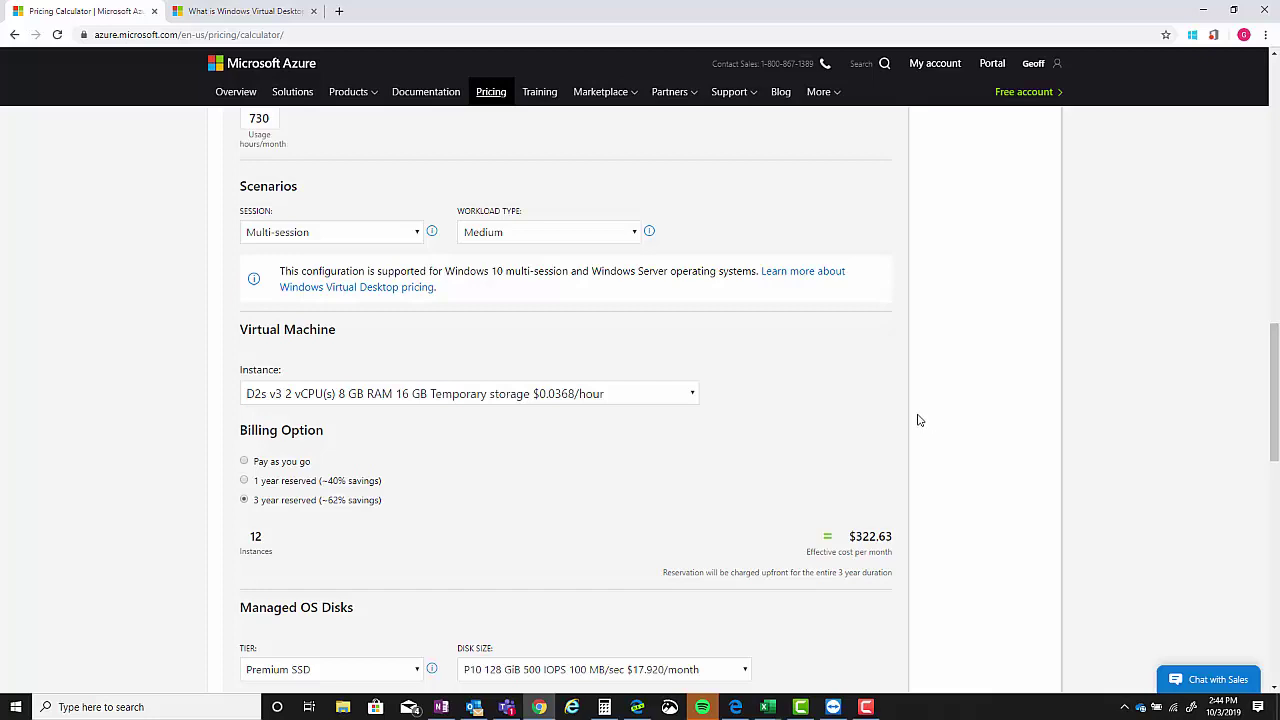
pyautogui.scroll(2, 922, 423)
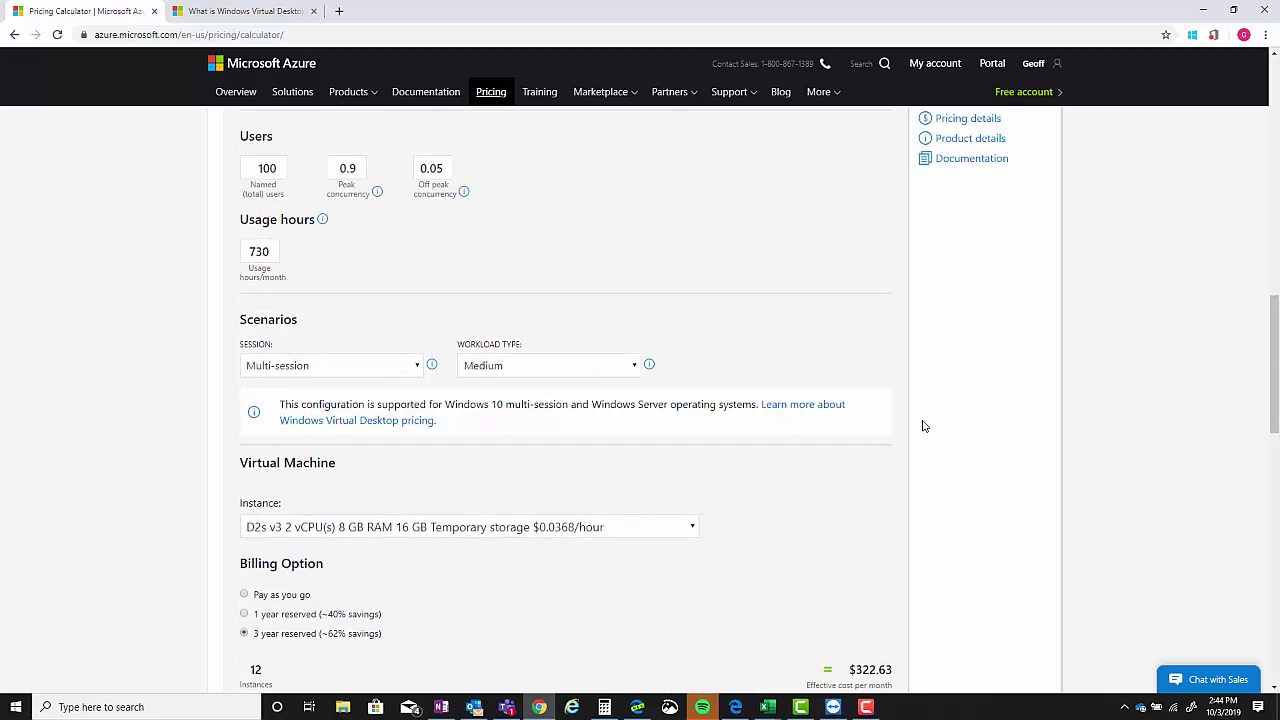
pyautogui.scroll(4, 922, 426)
pyautogui.scroll(-2, 371, 490)
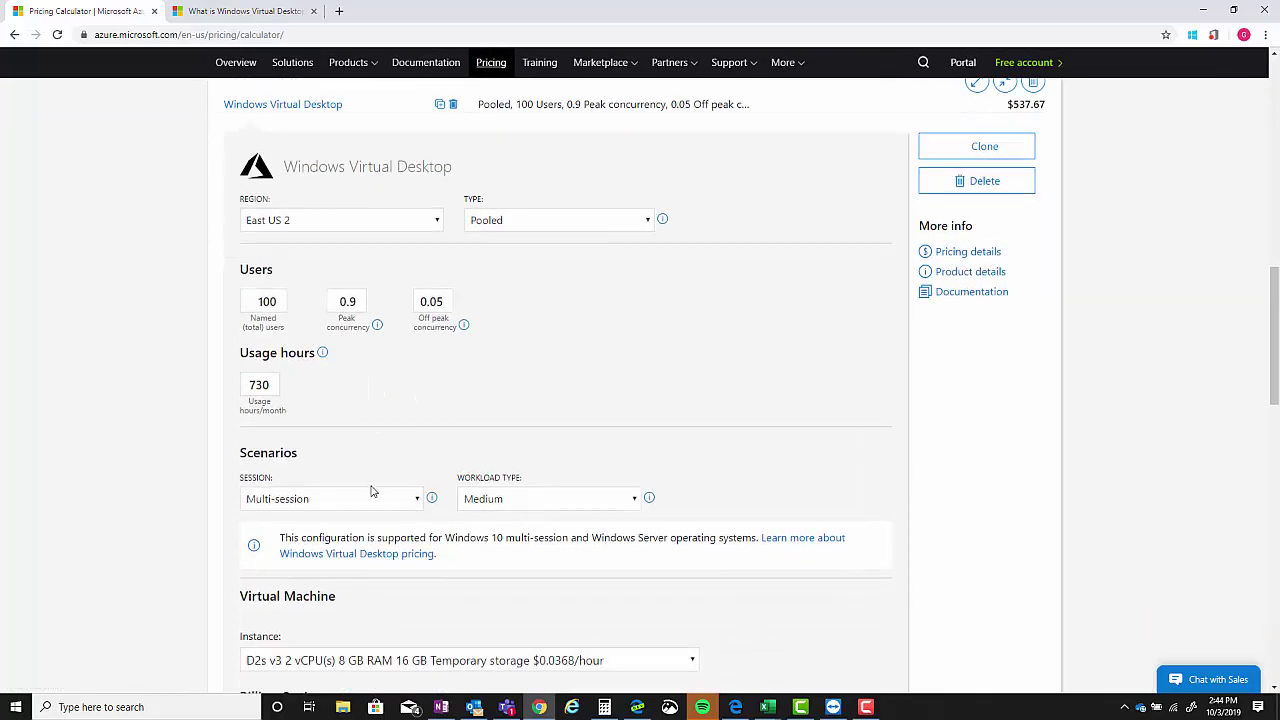
pyautogui.click(372, 508)
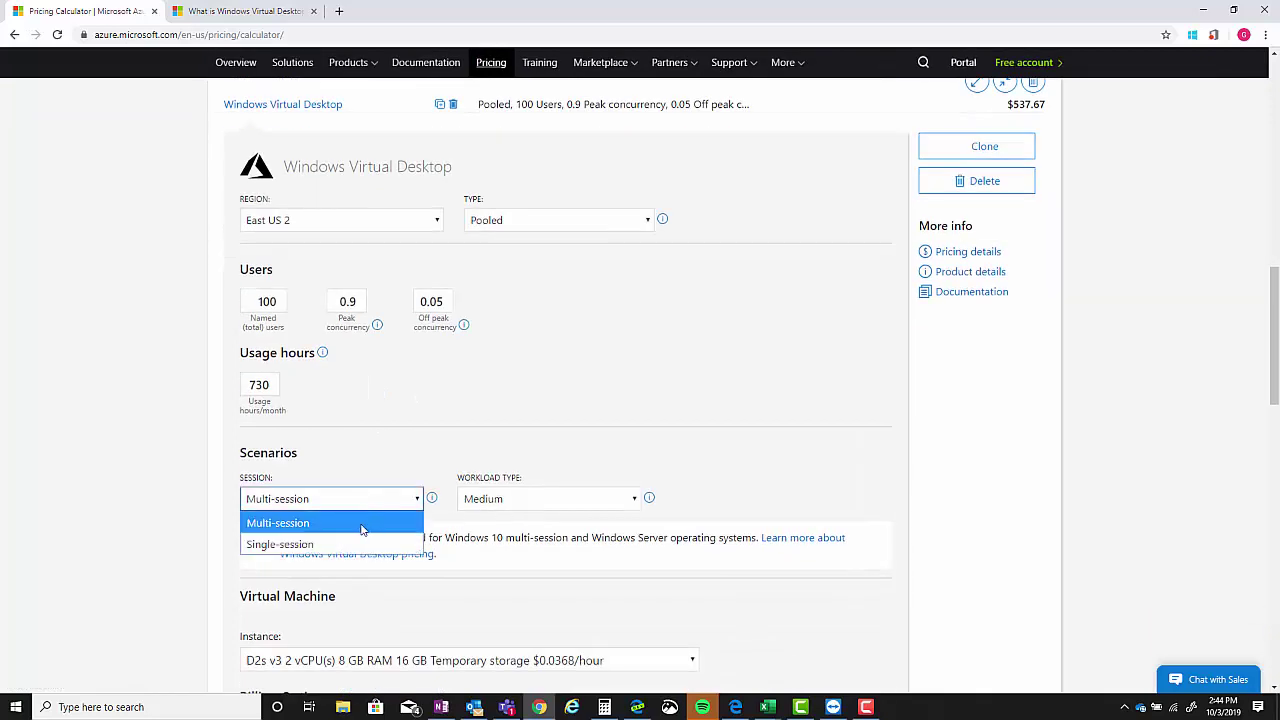
pyautogui.click(366, 508)
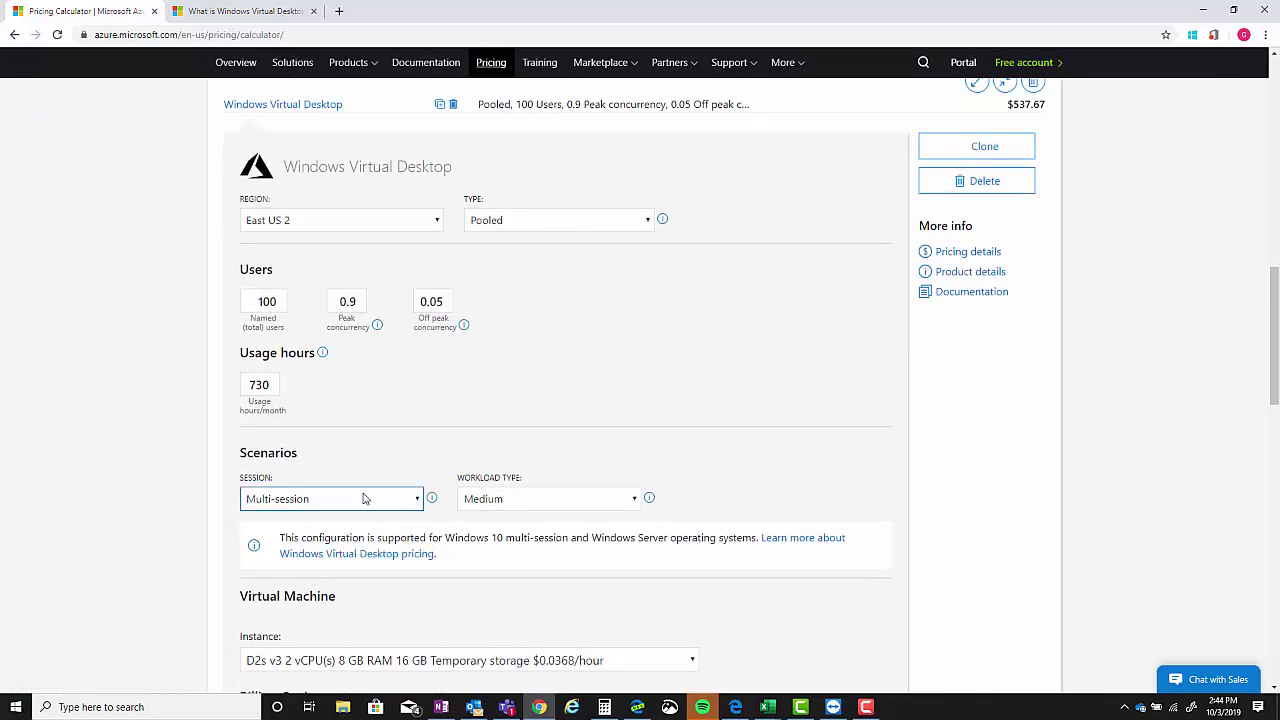
pyautogui.click(374, 507)
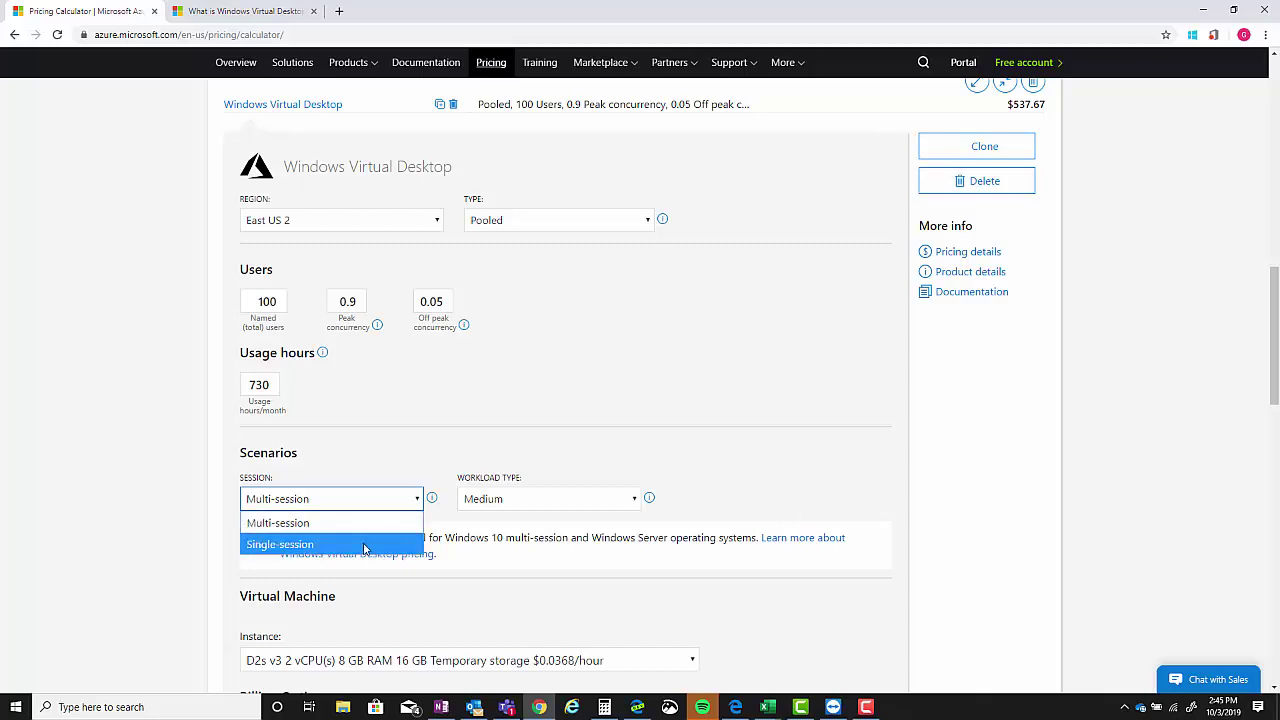
pyautogui.click(364, 544)
pyautogui.click(374, 502)
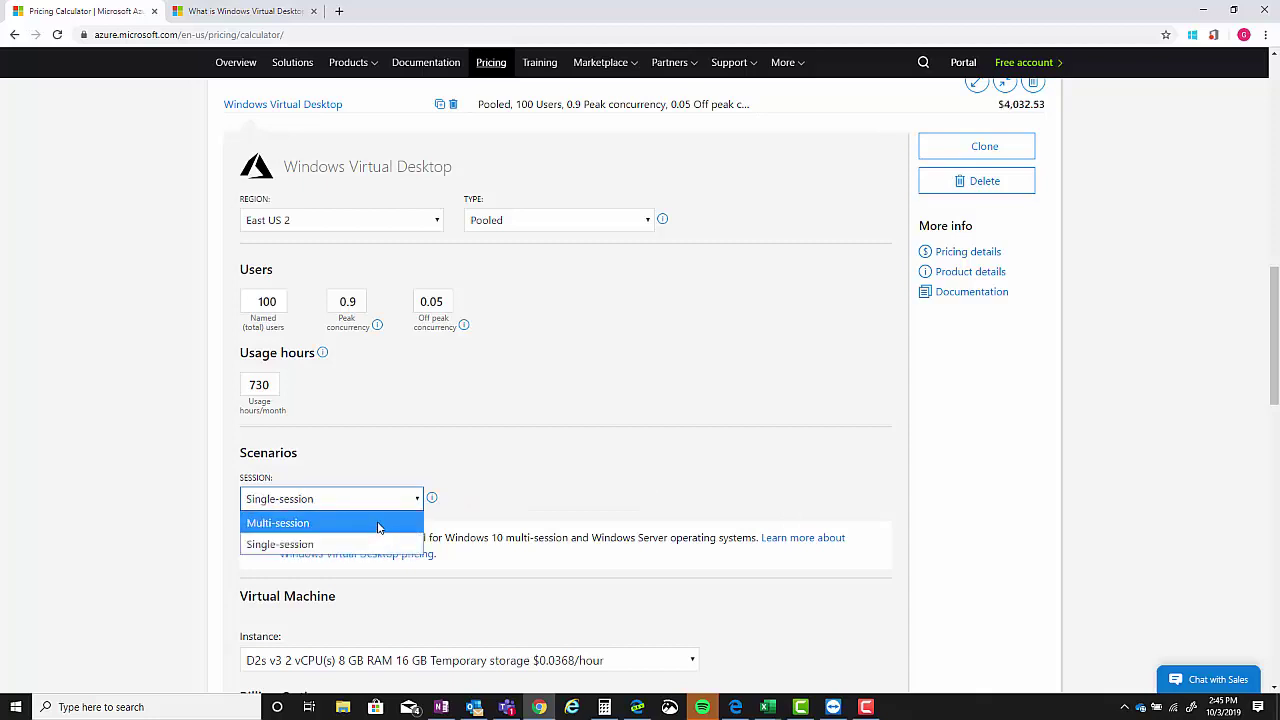
pyautogui.click(378, 521)
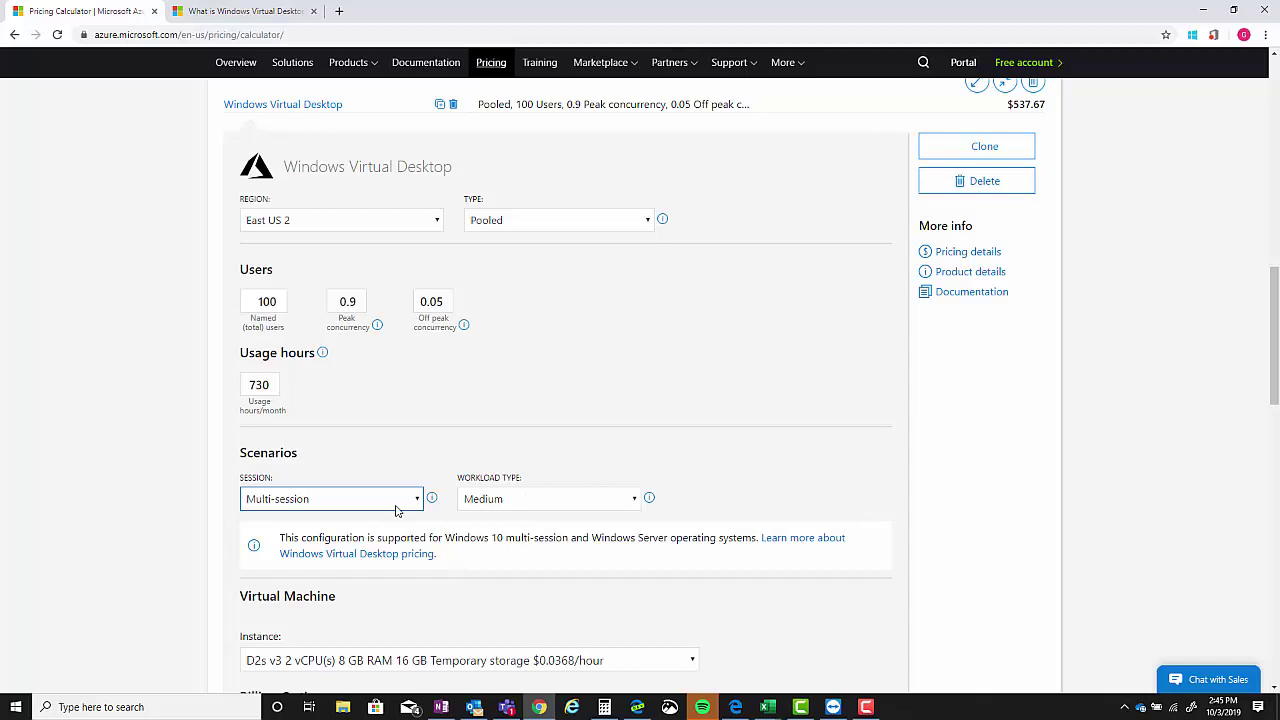
pyautogui.click(546, 503)
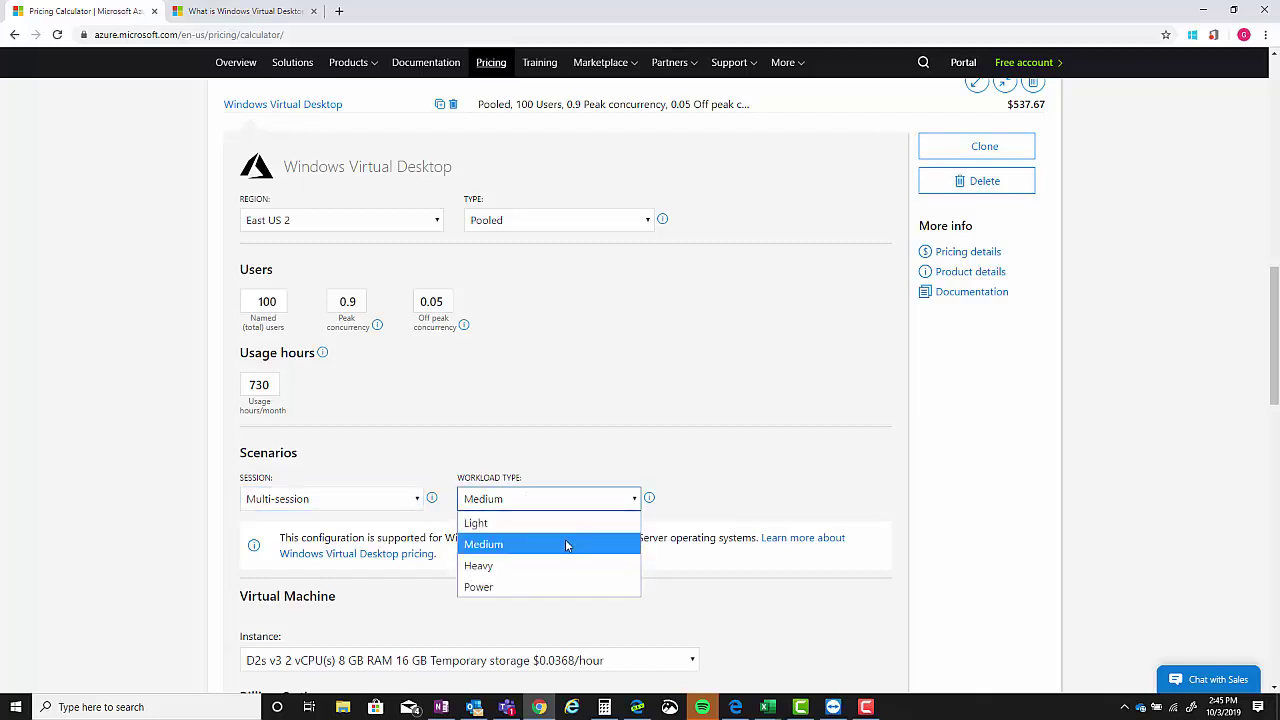
pyautogui.click(650, 499)
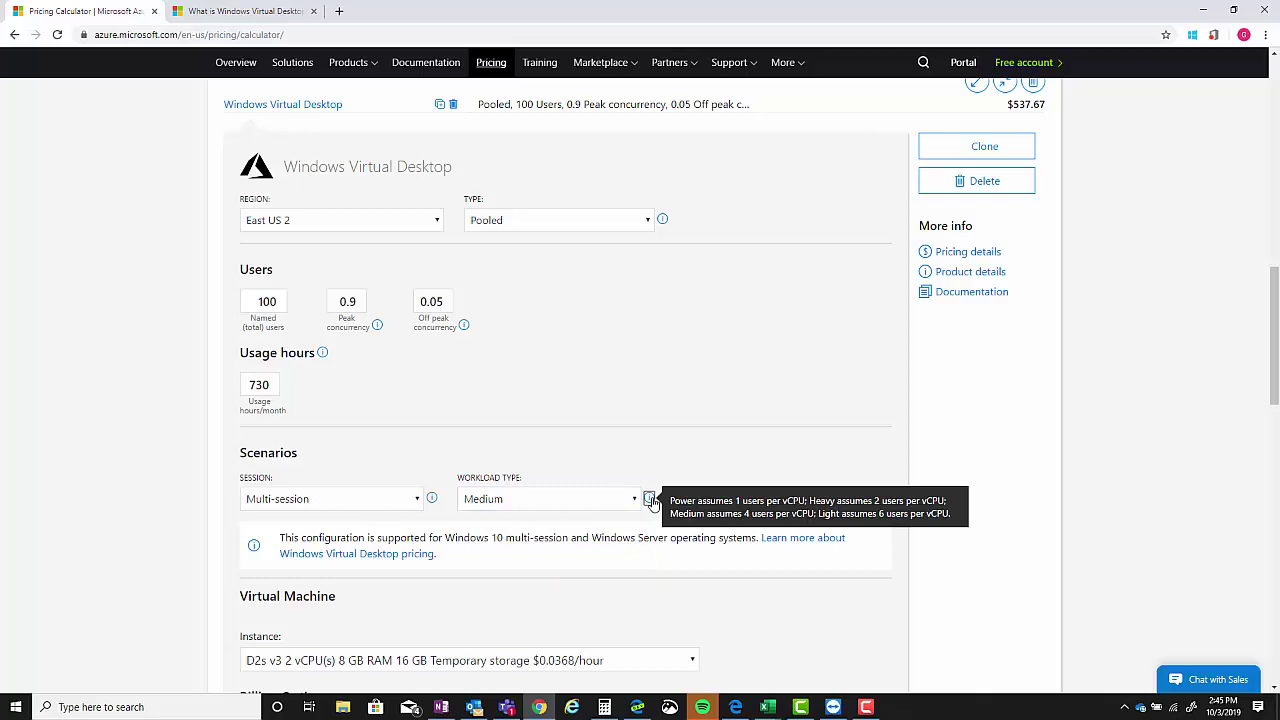
pyautogui.click(630, 498)
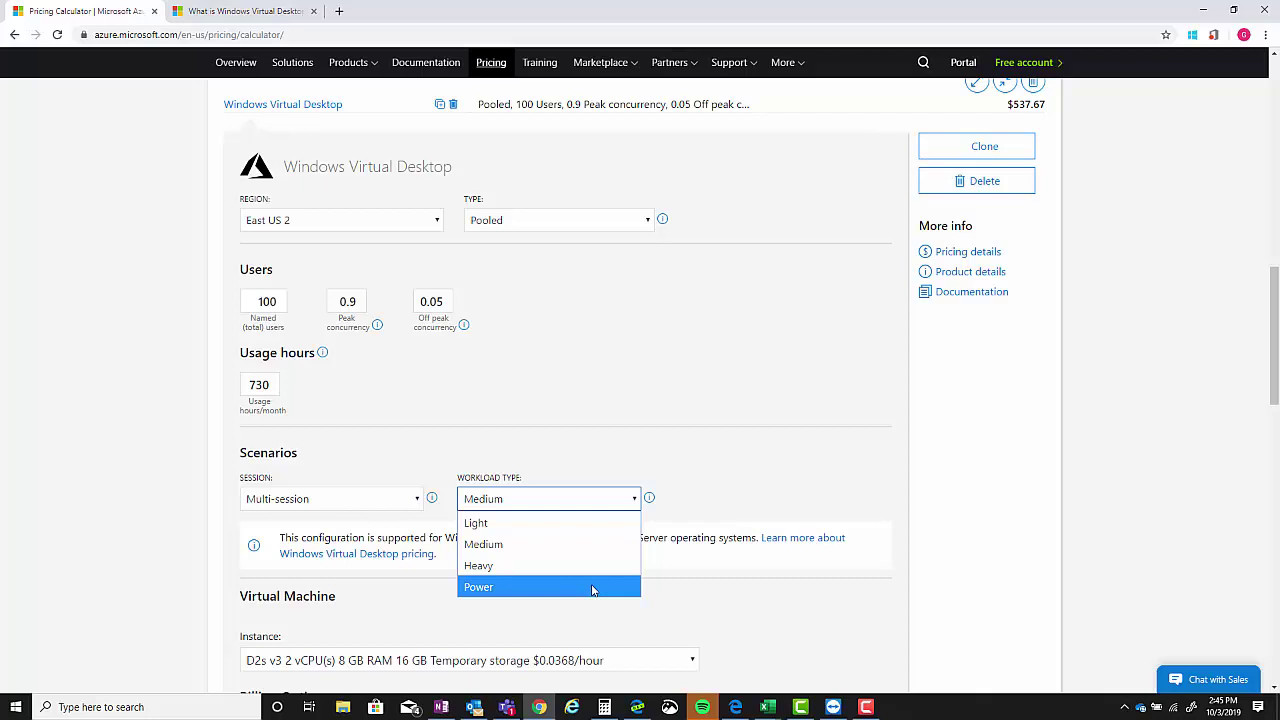
pyautogui.click(720, 568)
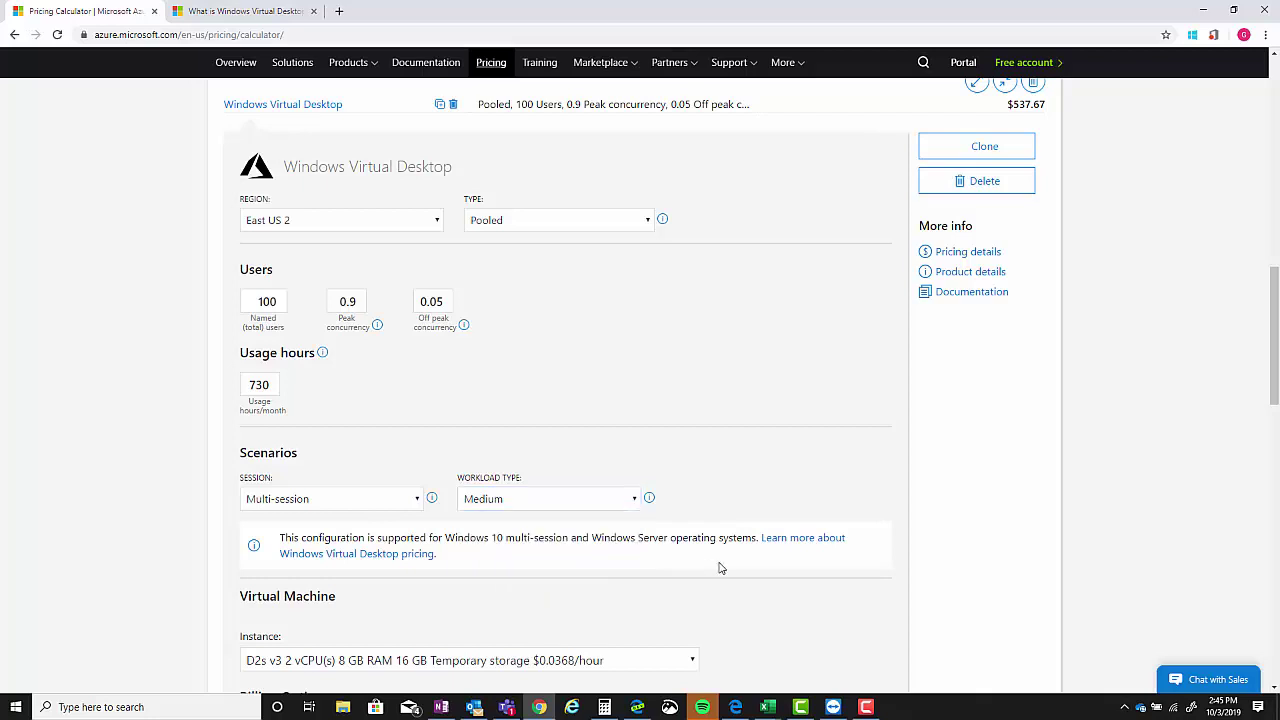
pyautogui.click(576, 503)
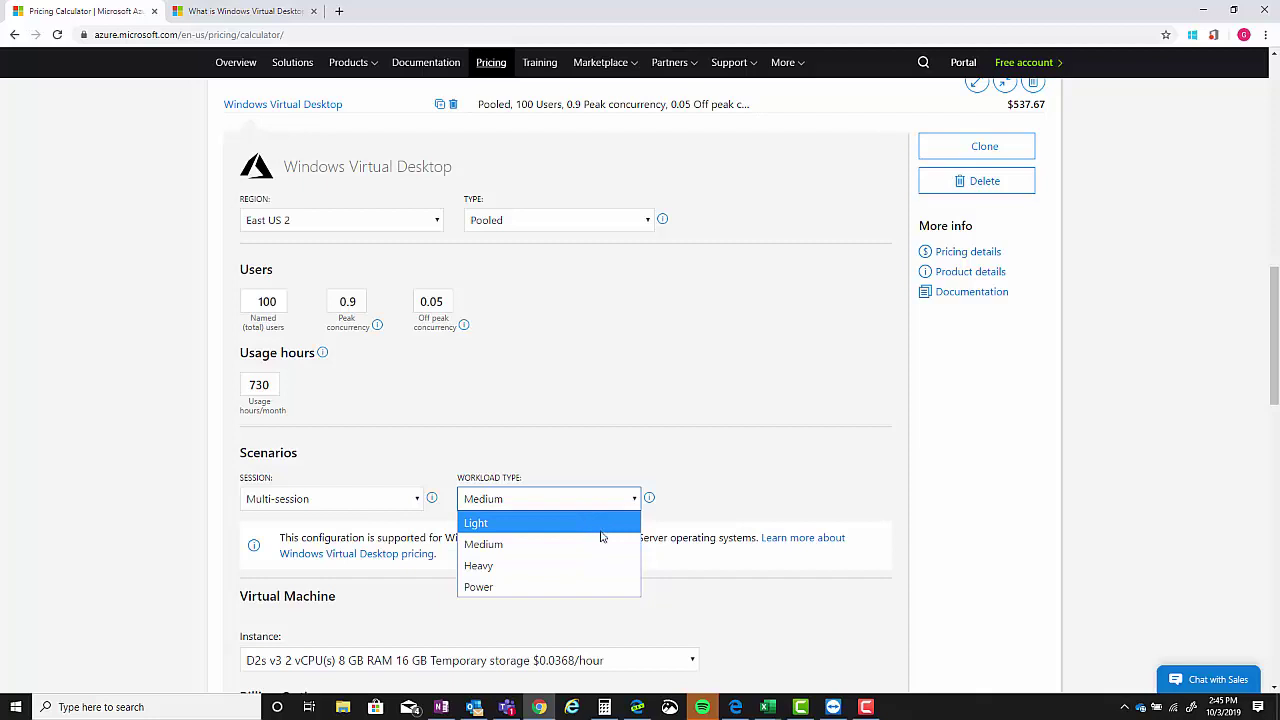
pyautogui.click(697, 541)
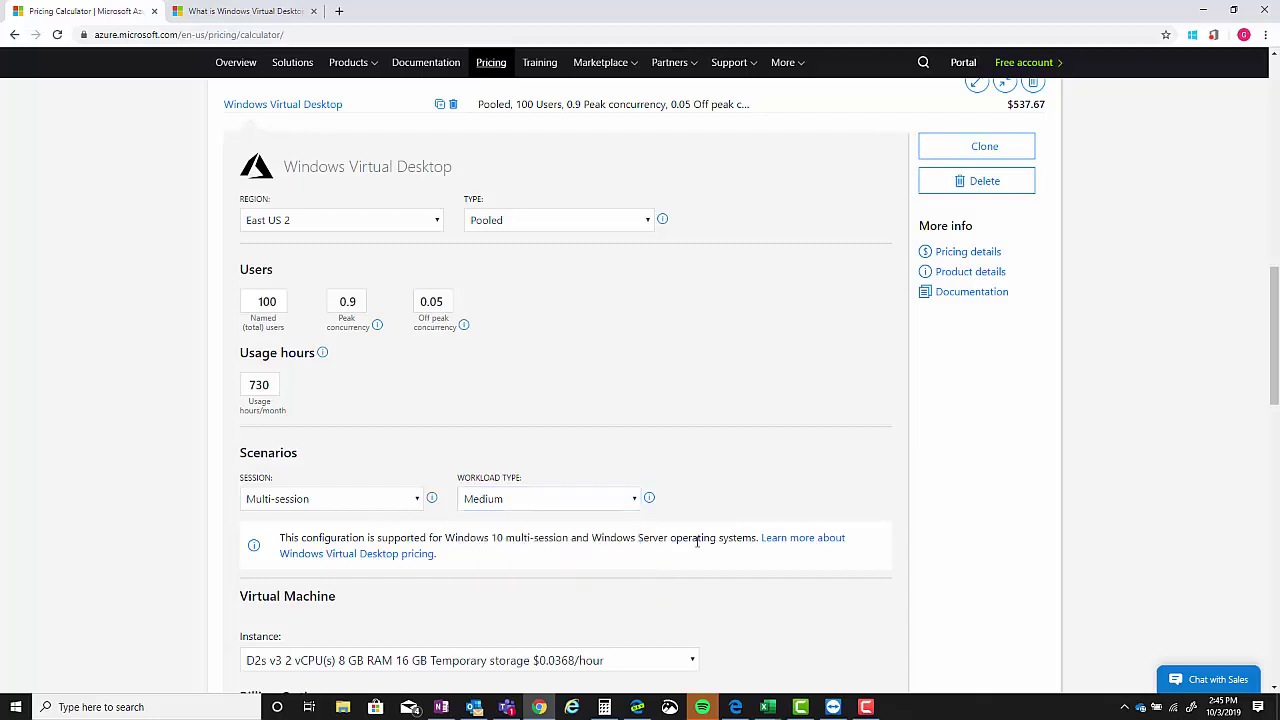
pyautogui.scroll(-3, 566, 541)
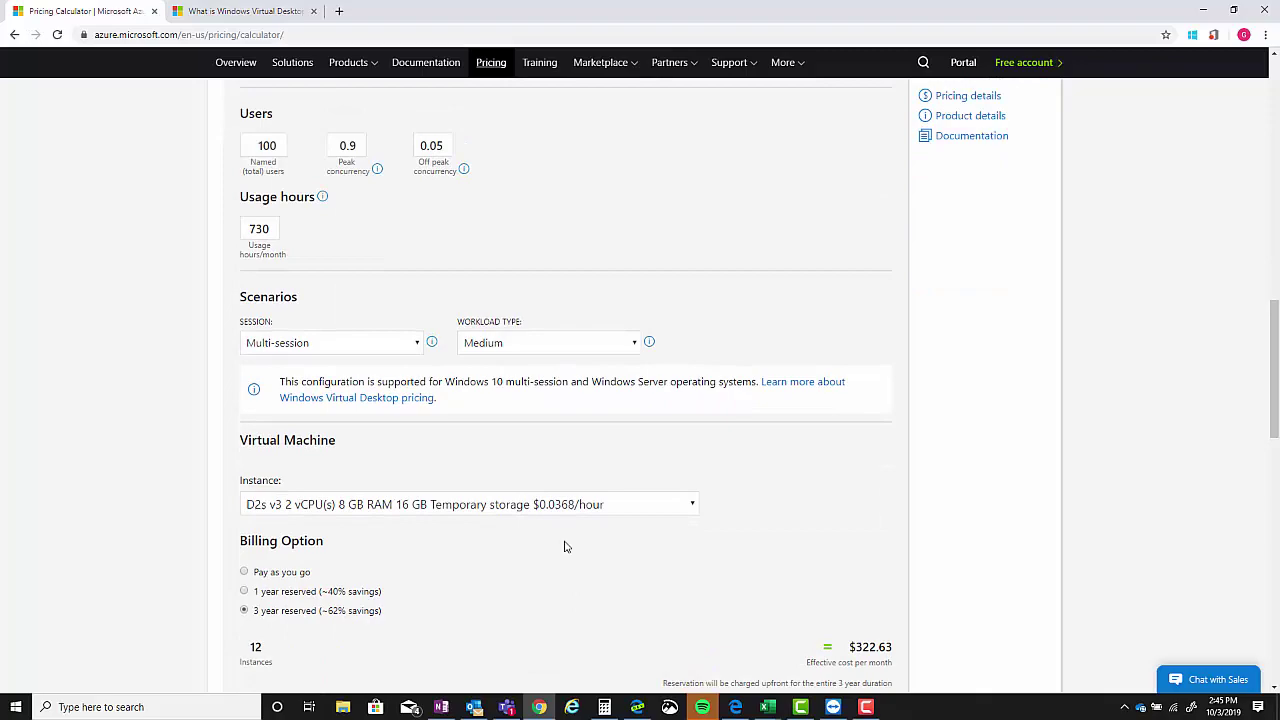
pyautogui.click(508, 395)
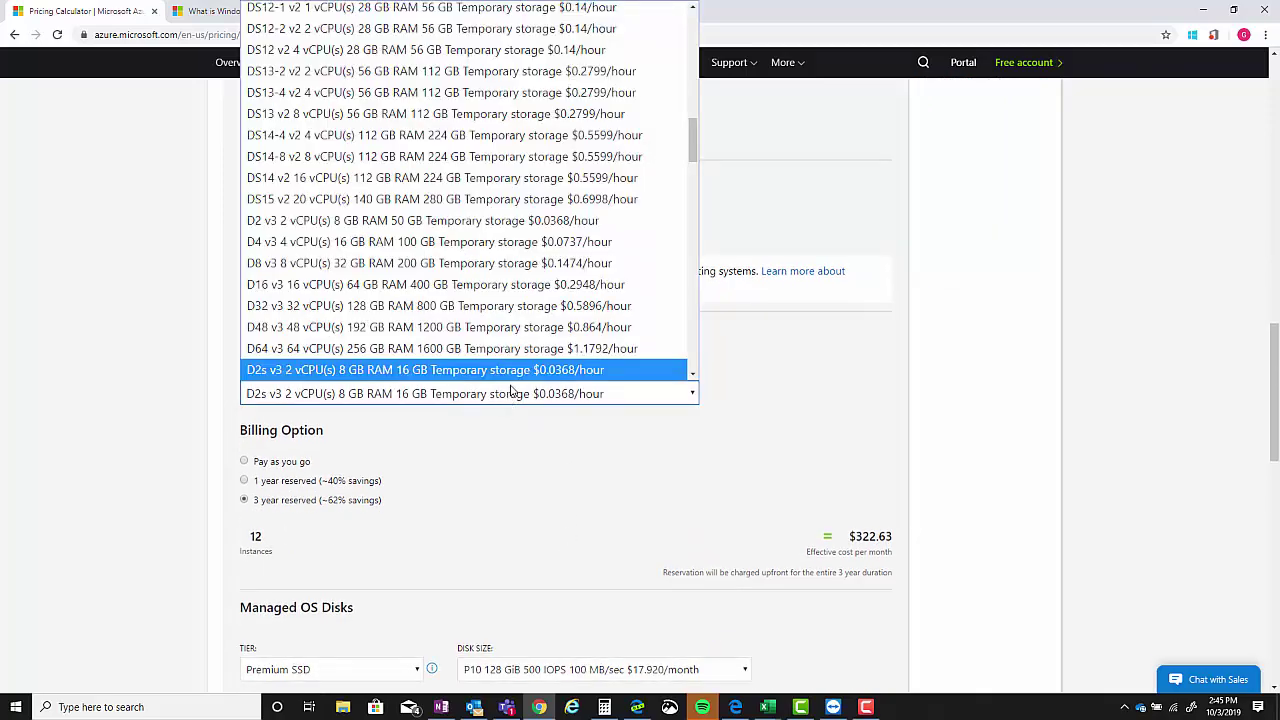
pyautogui.scroll(10, 533, 340)
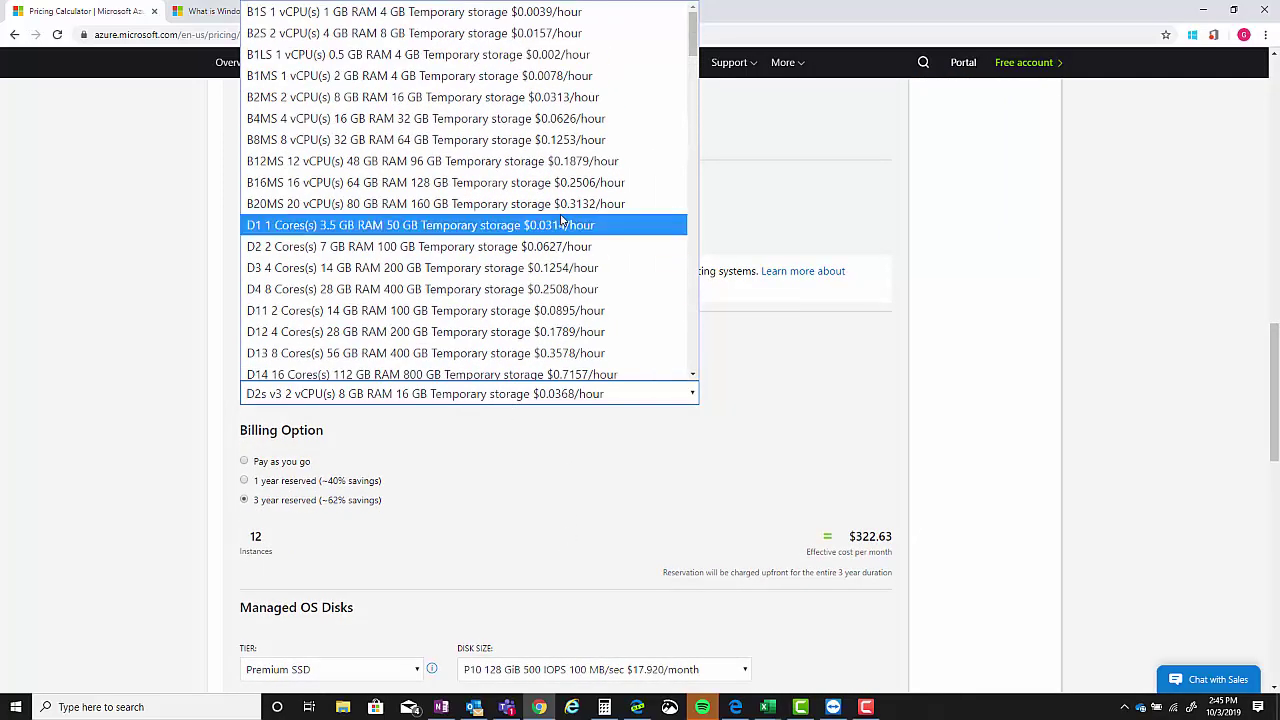
pyautogui.scroll(-8, 566, 226)
pyautogui.scroll(-10, 563, 229)
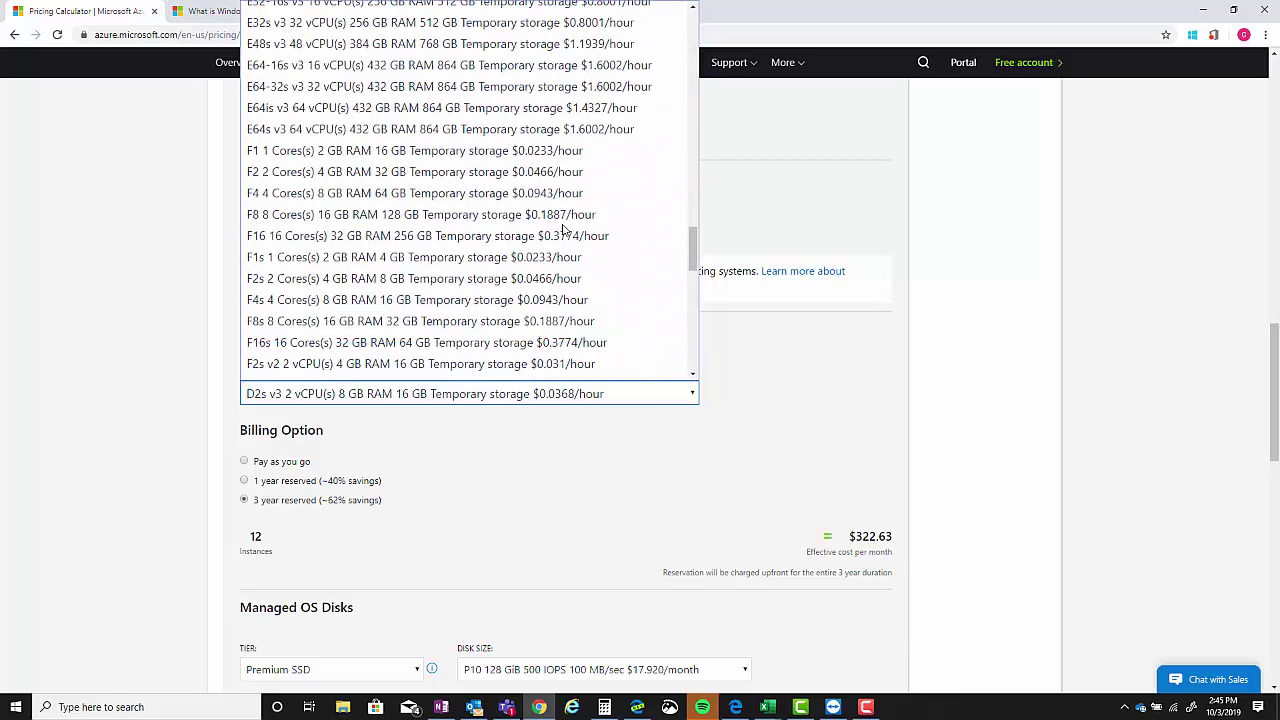
pyautogui.scroll(-15, 530, 323)
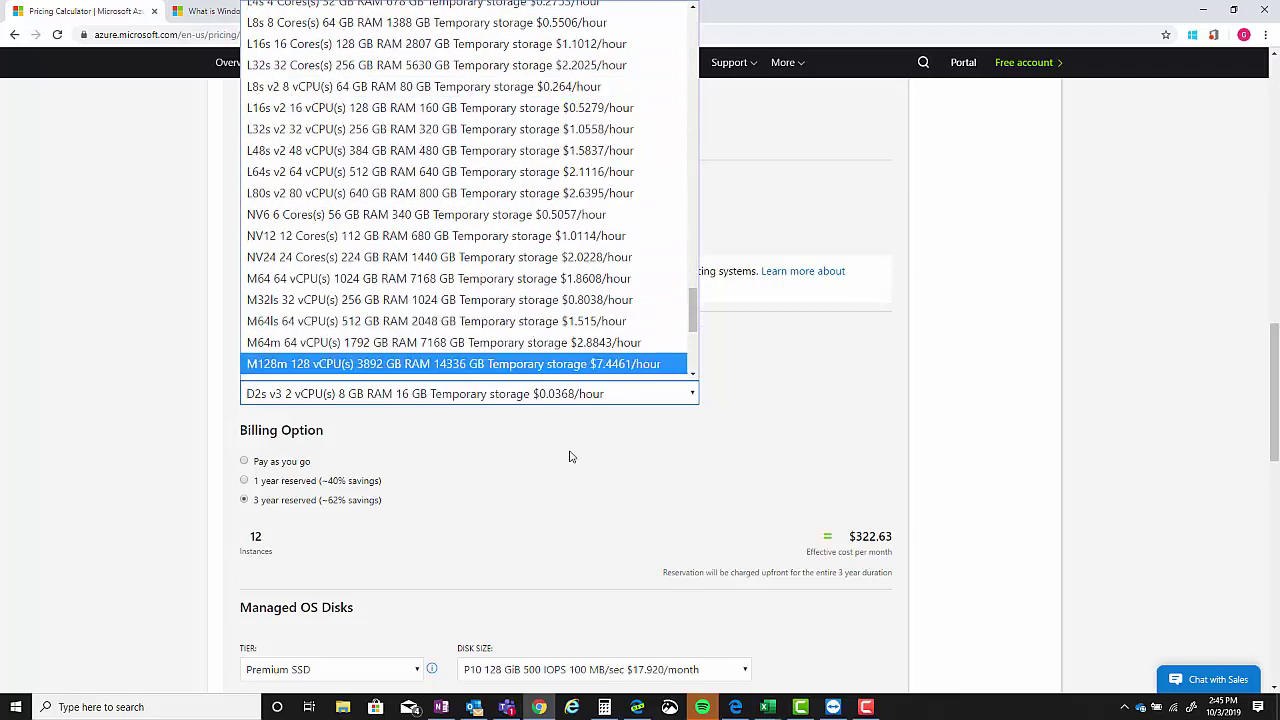
pyautogui.click(840, 388)
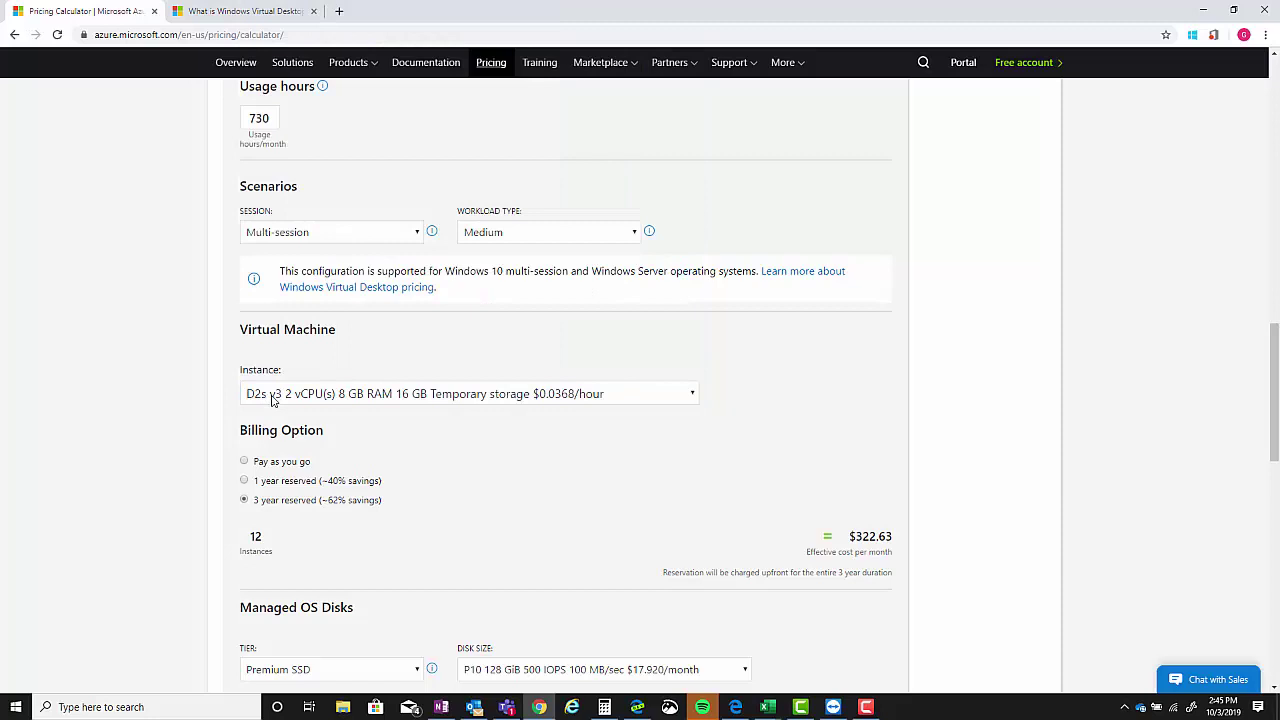
# Switch billing to pay as you go and the managed OS disks to Standard SSD
pyautogui.click(244, 463)
pyautogui.scroll(-3, 521, 455)
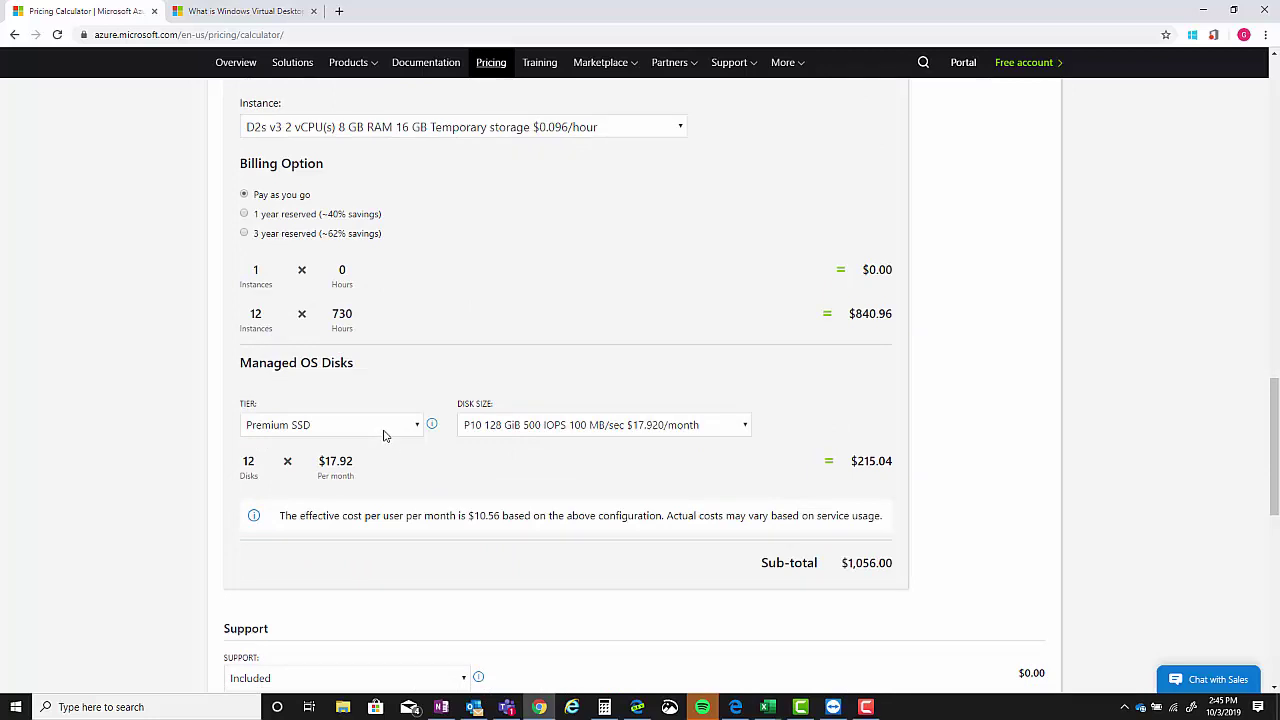
pyautogui.click(386, 431)
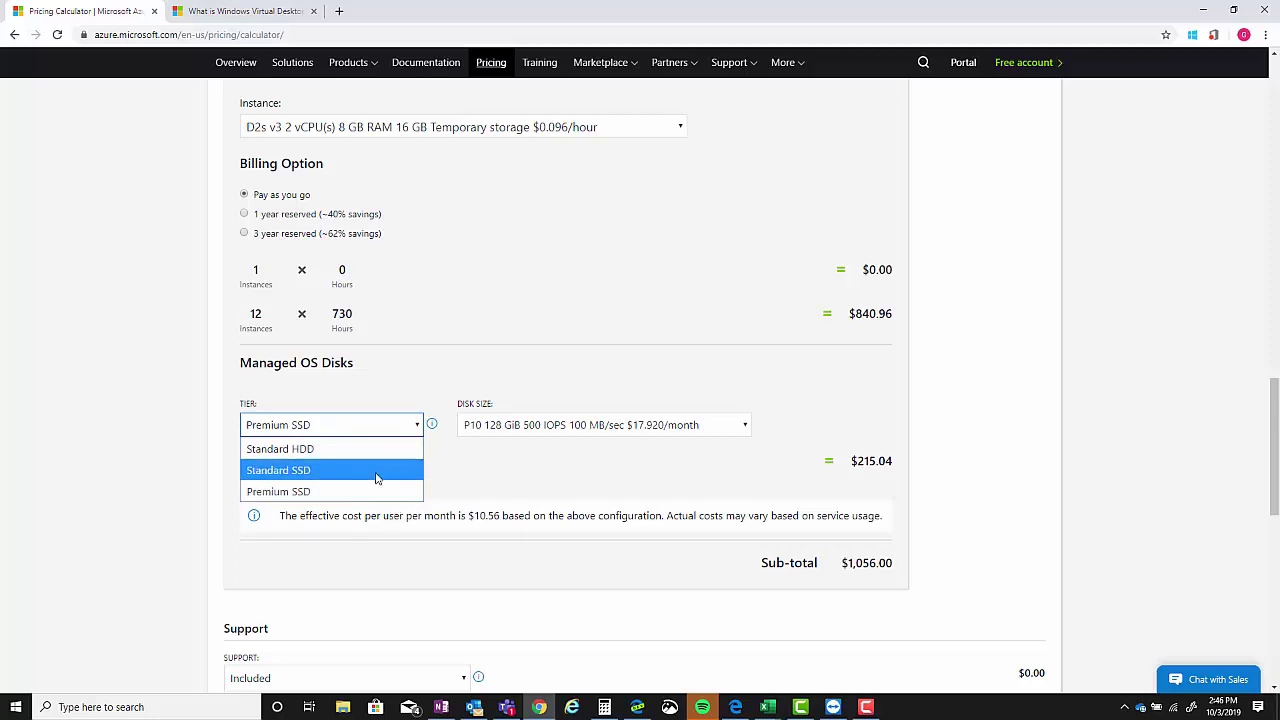
pyautogui.click(379, 474)
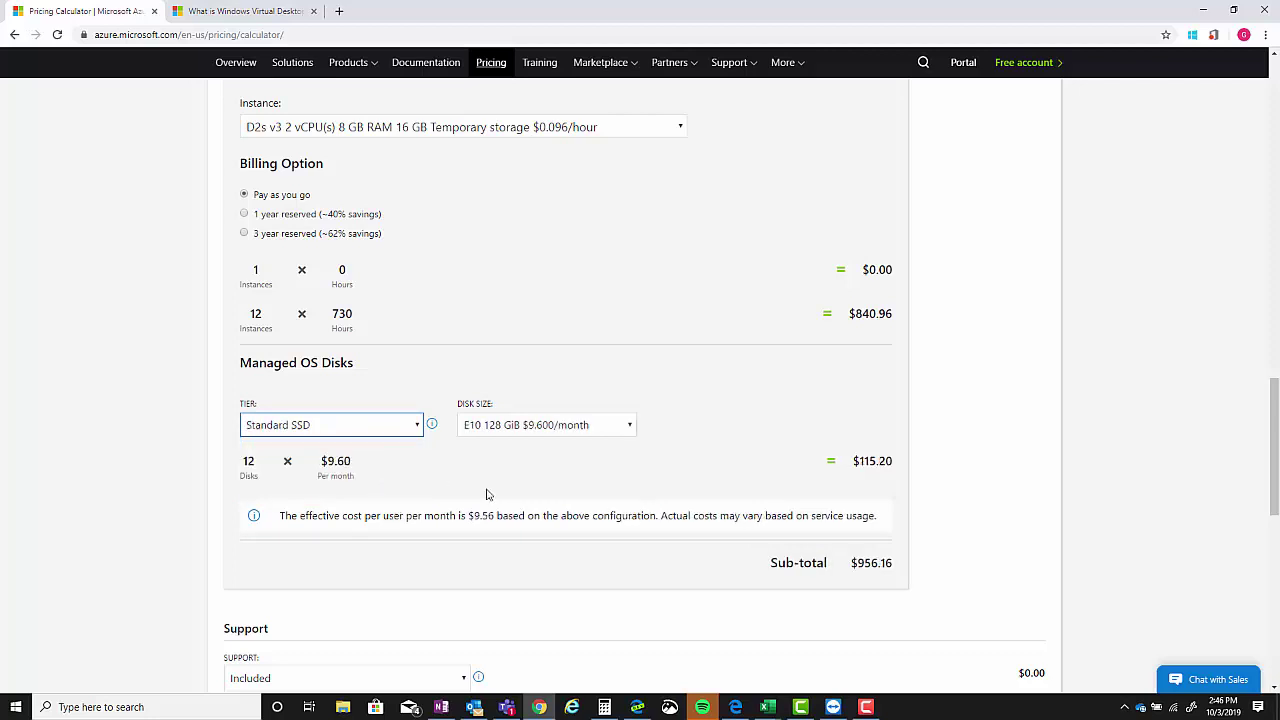
pyautogui.click(589, 462)
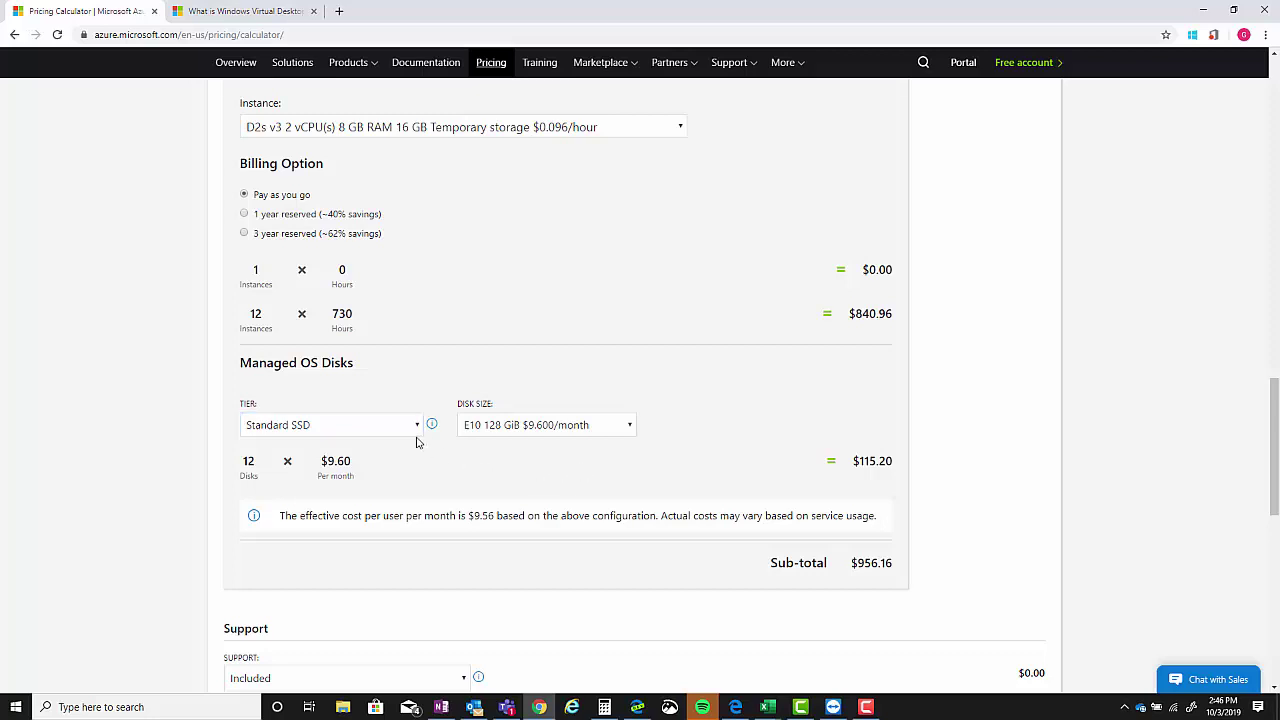
pyautogui.scroll(4, 590, 487)
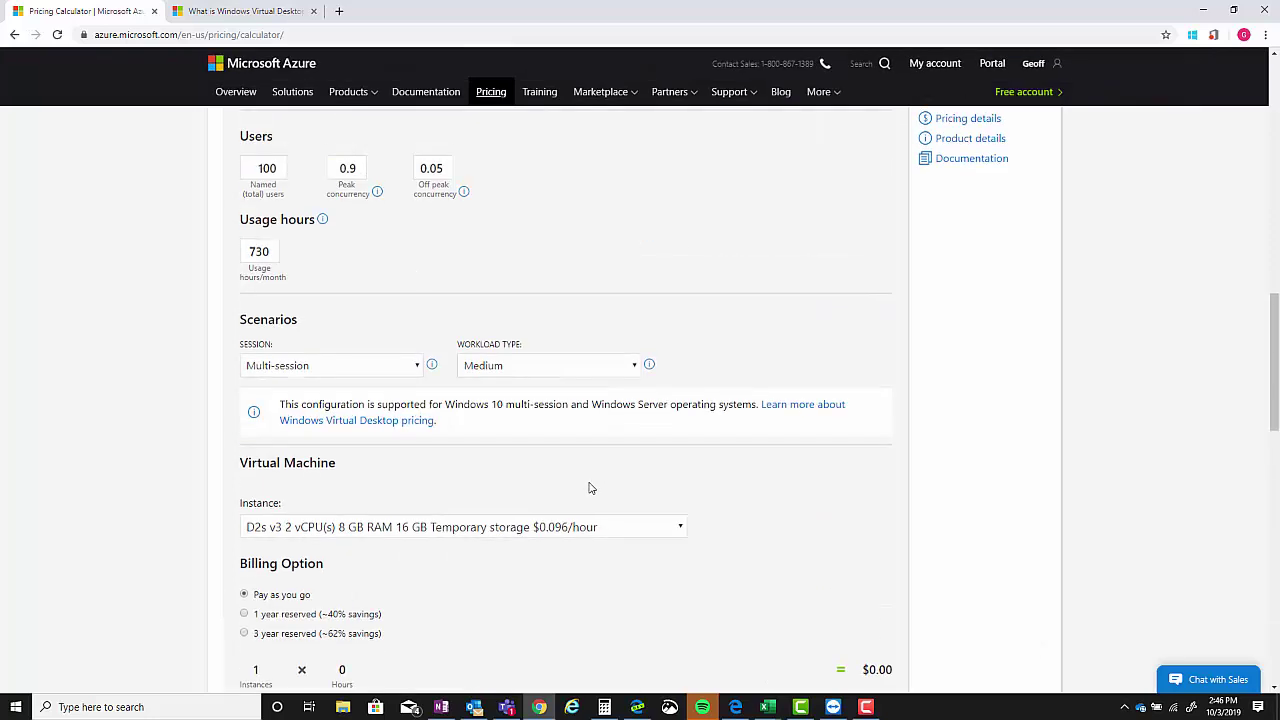
pyautogui.scroll(-4, 590, 487)
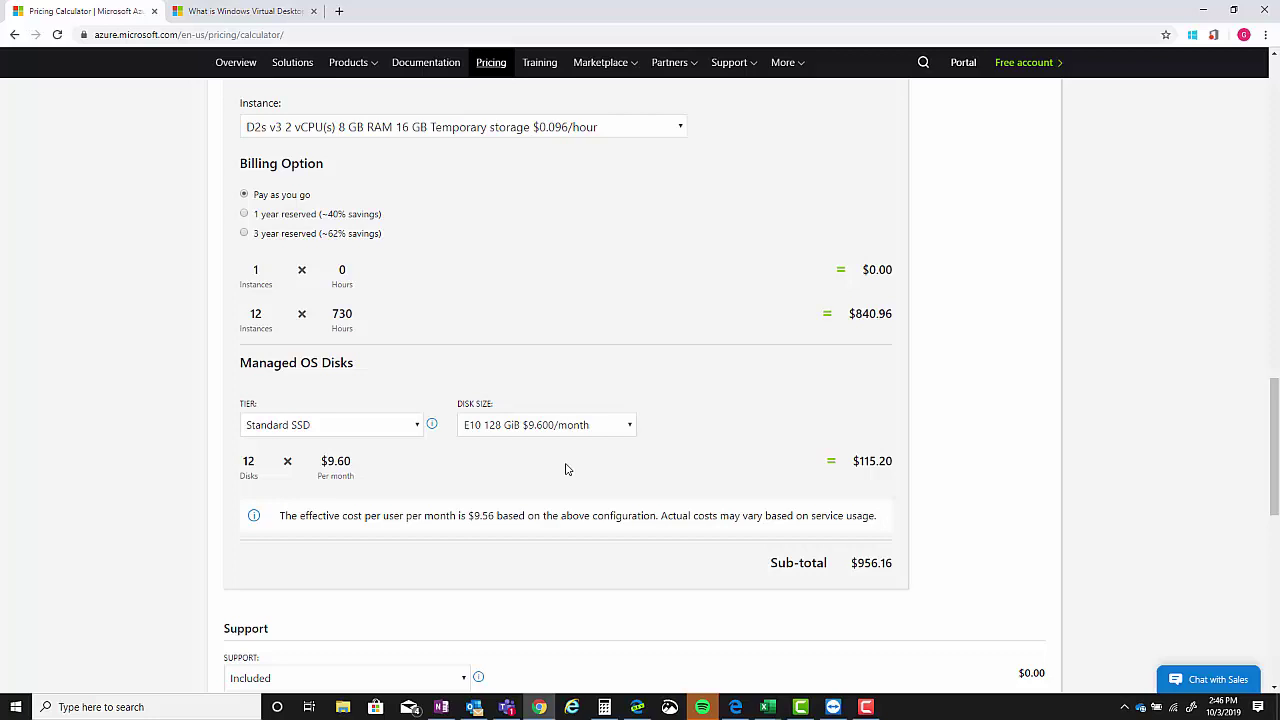
pyautogui.scroll(4, 575, 477)
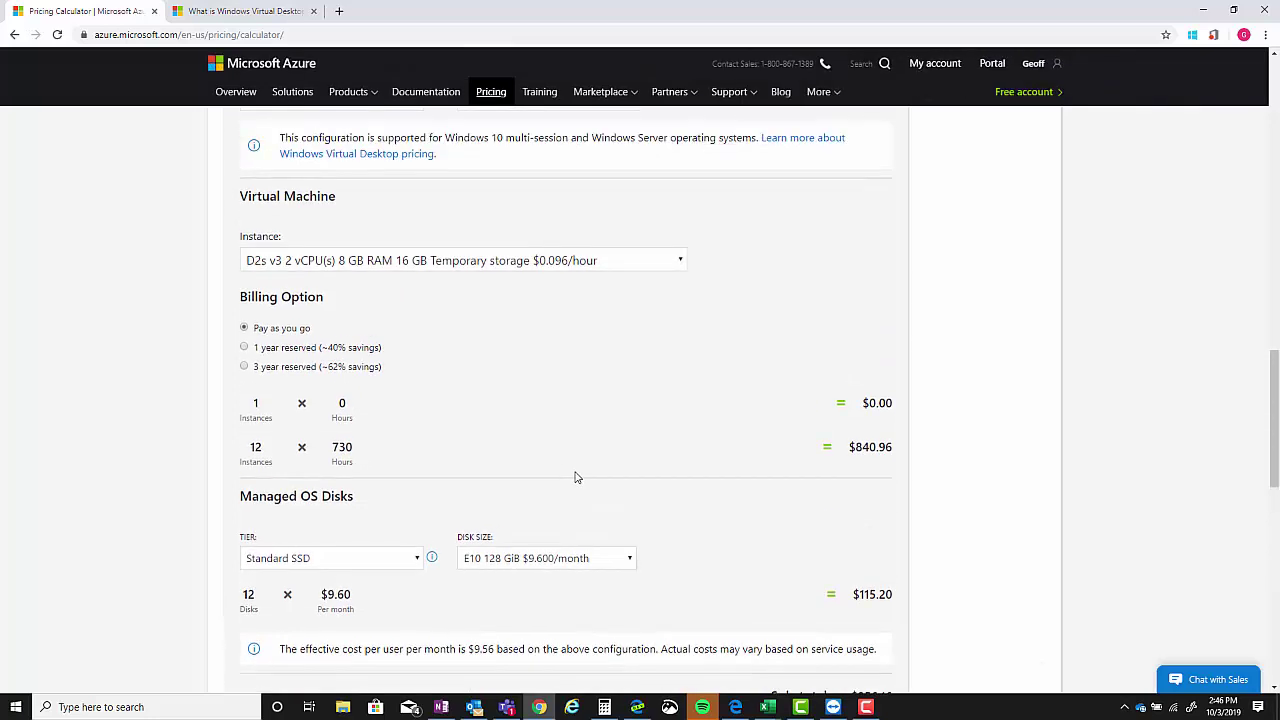
pyautogui.scroll(-1, 548, 588)
pyautogui.scroll(-2, 548, 587)
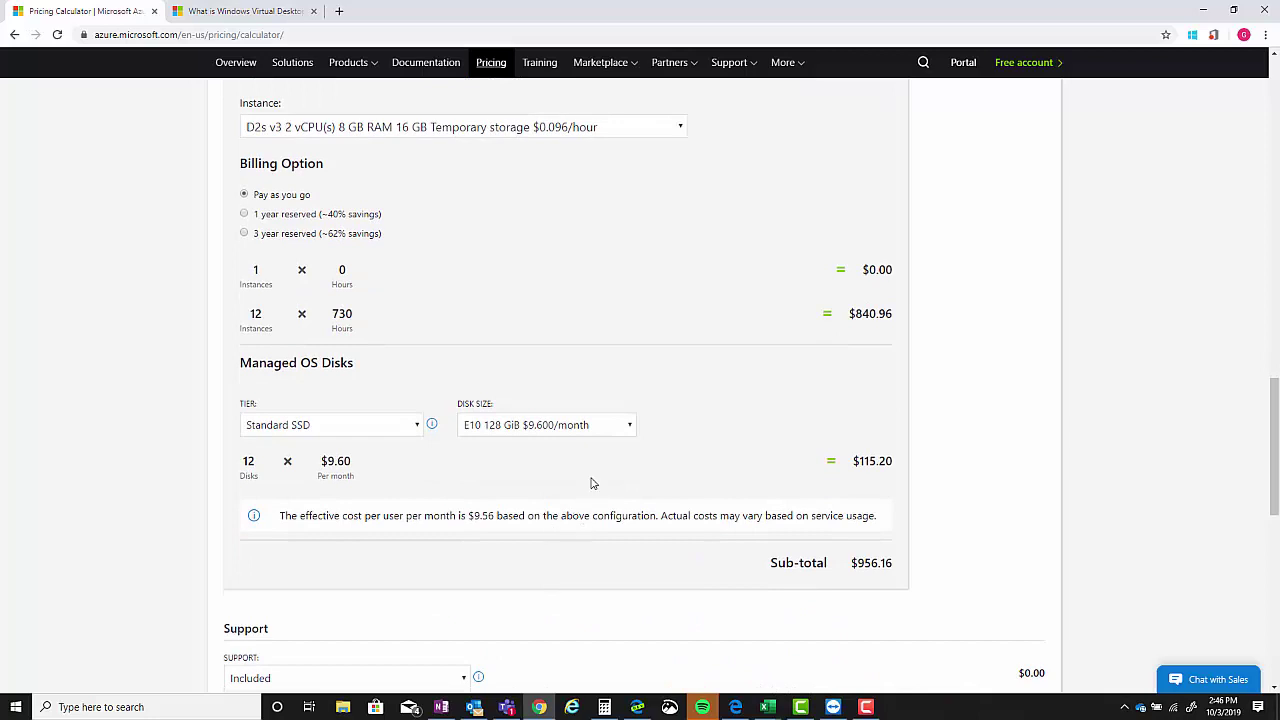
# Keep the E10 128 GiB disk size, giving a $956.16 sub-total
pyautogui.click(541, 428)
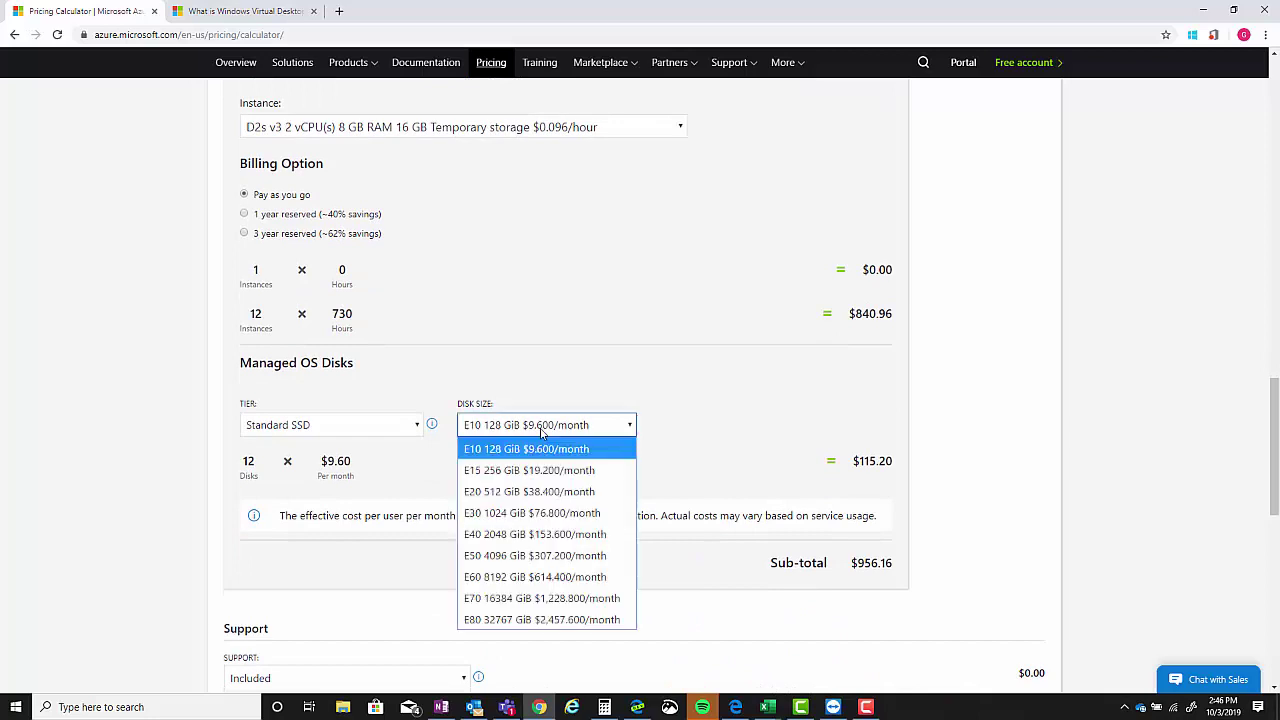
pyautogui.click(664, 433)
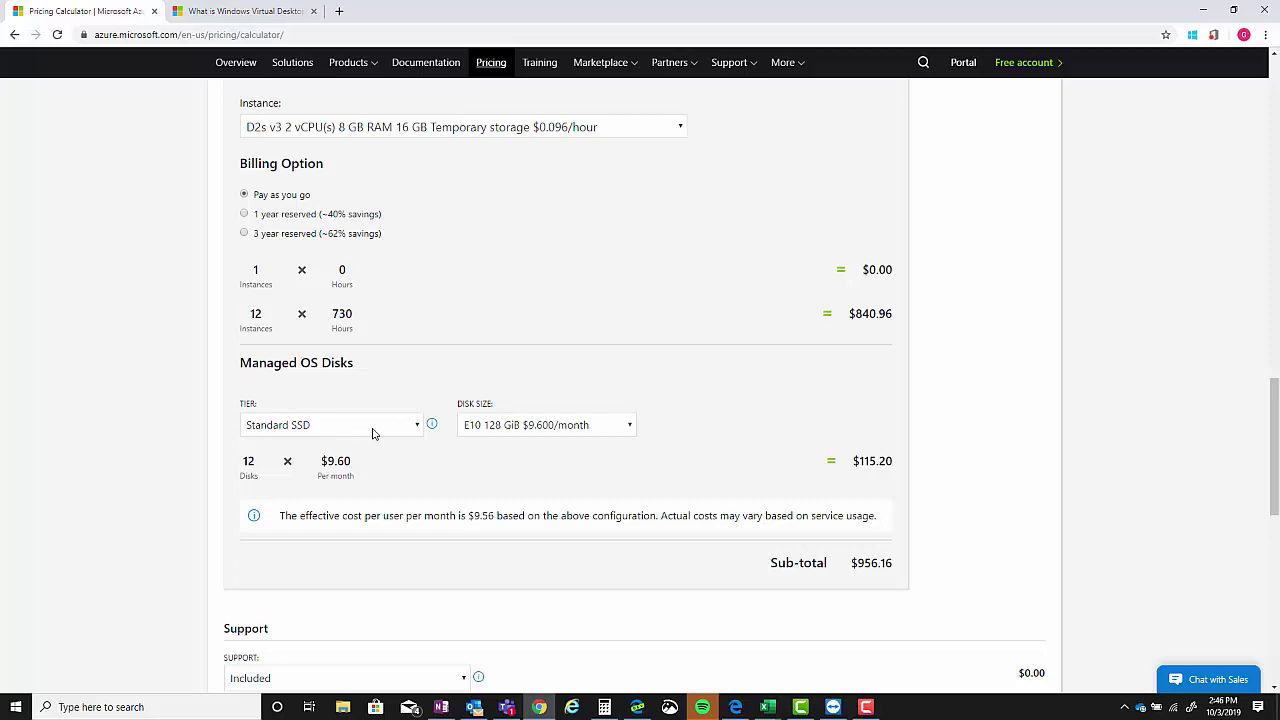
pyautogui.scroll(-1, 574, 497)
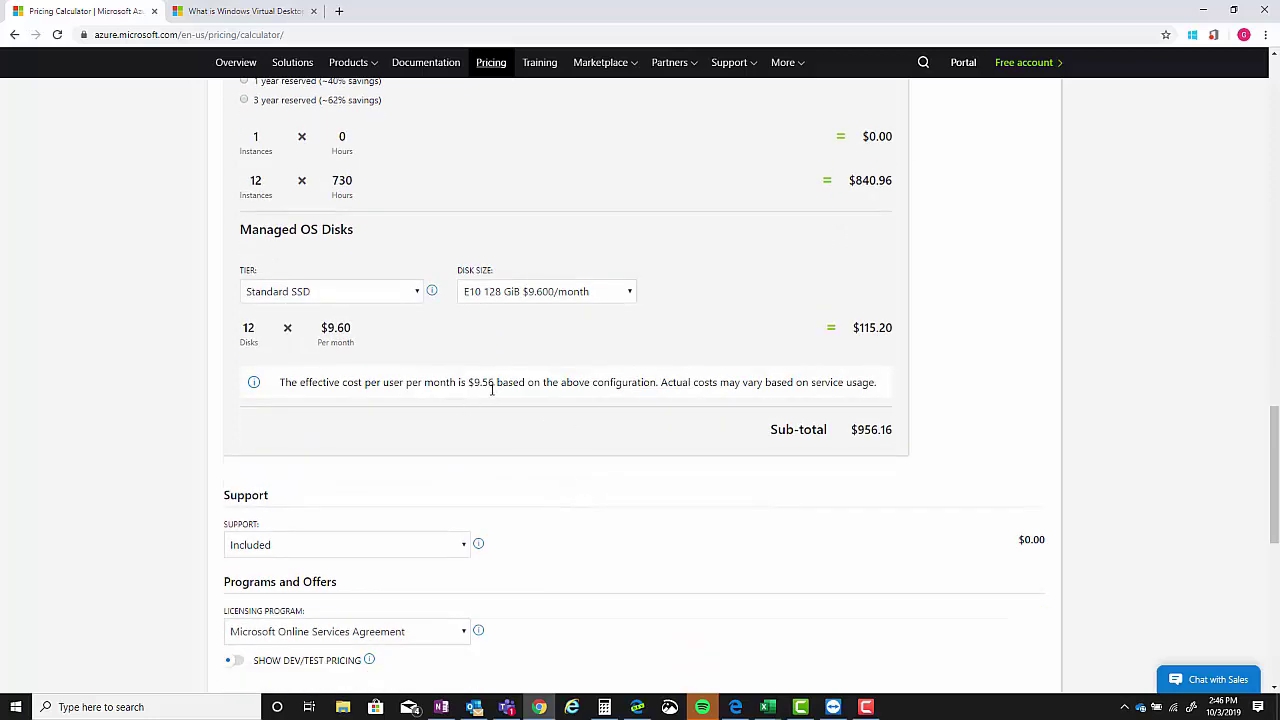
pyautogui.scroll(3, 603, 435)
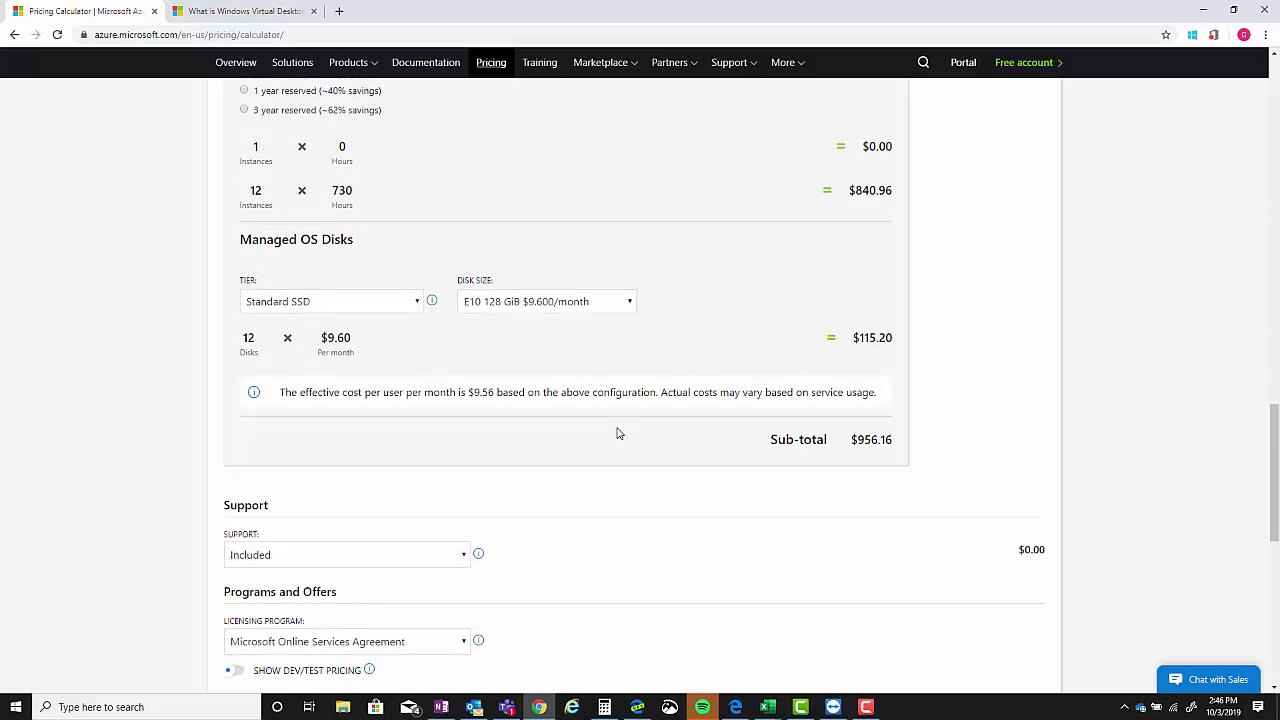
pyautogui.scroll(-3, 686, 438)
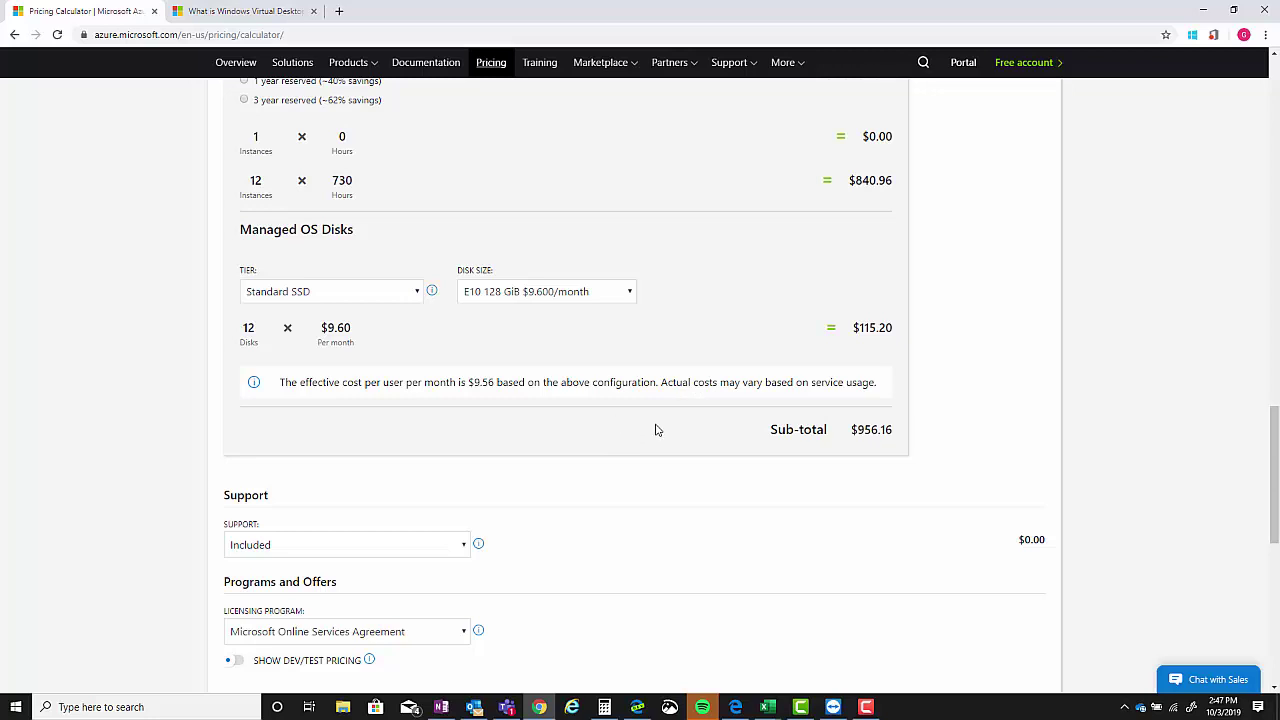
pyautogui.scroll(-1, 594, 426)
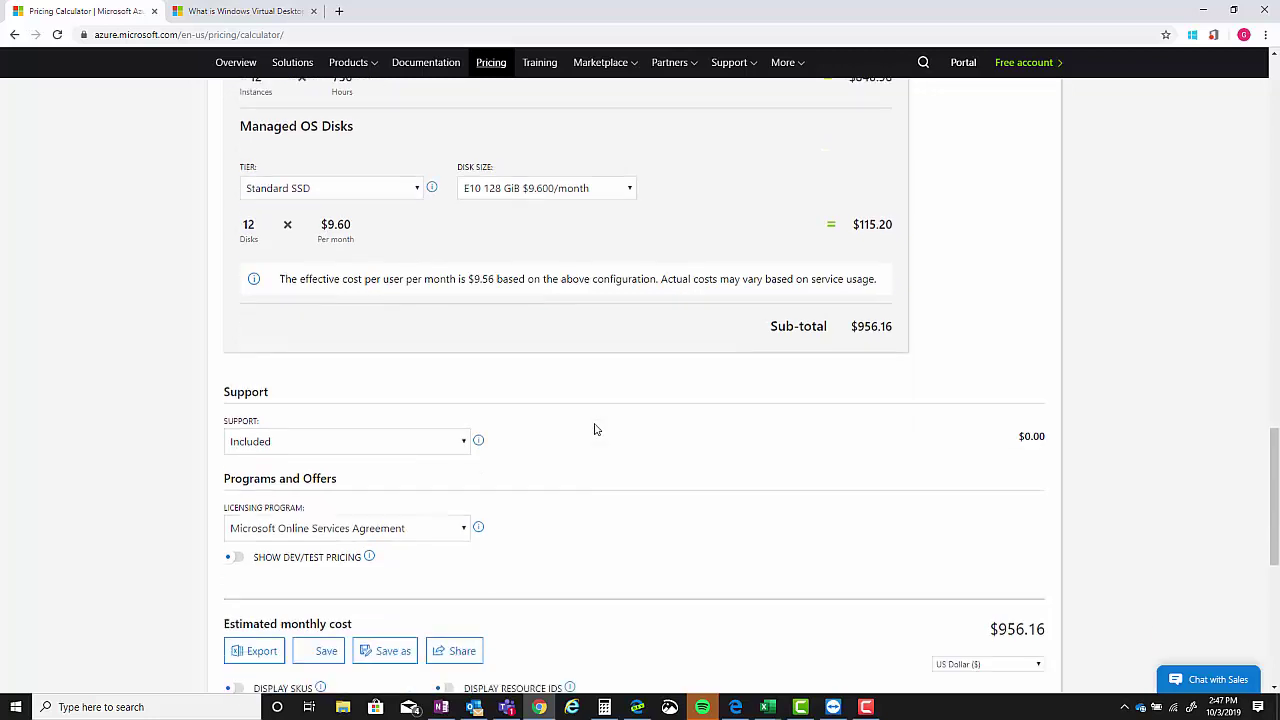
# Review the support plans and leave support set to Included
pyautogui.click(410, 420)
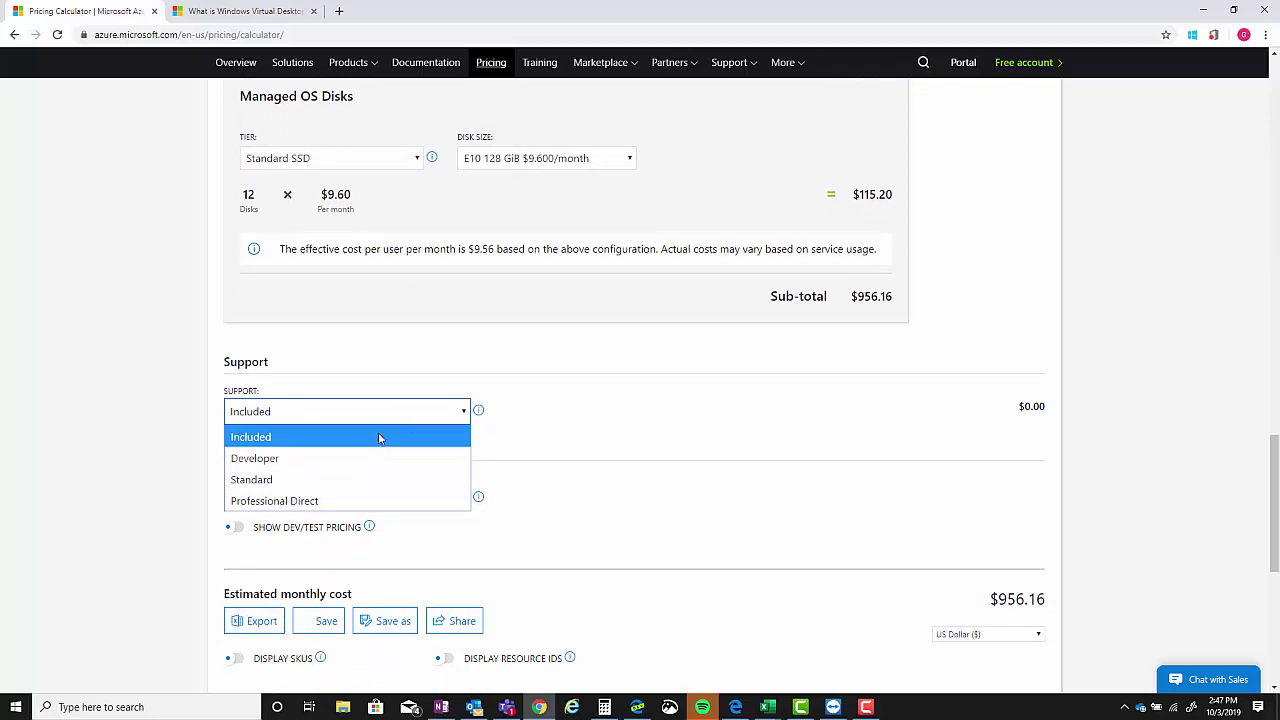
pyautogui.click(380, 442)
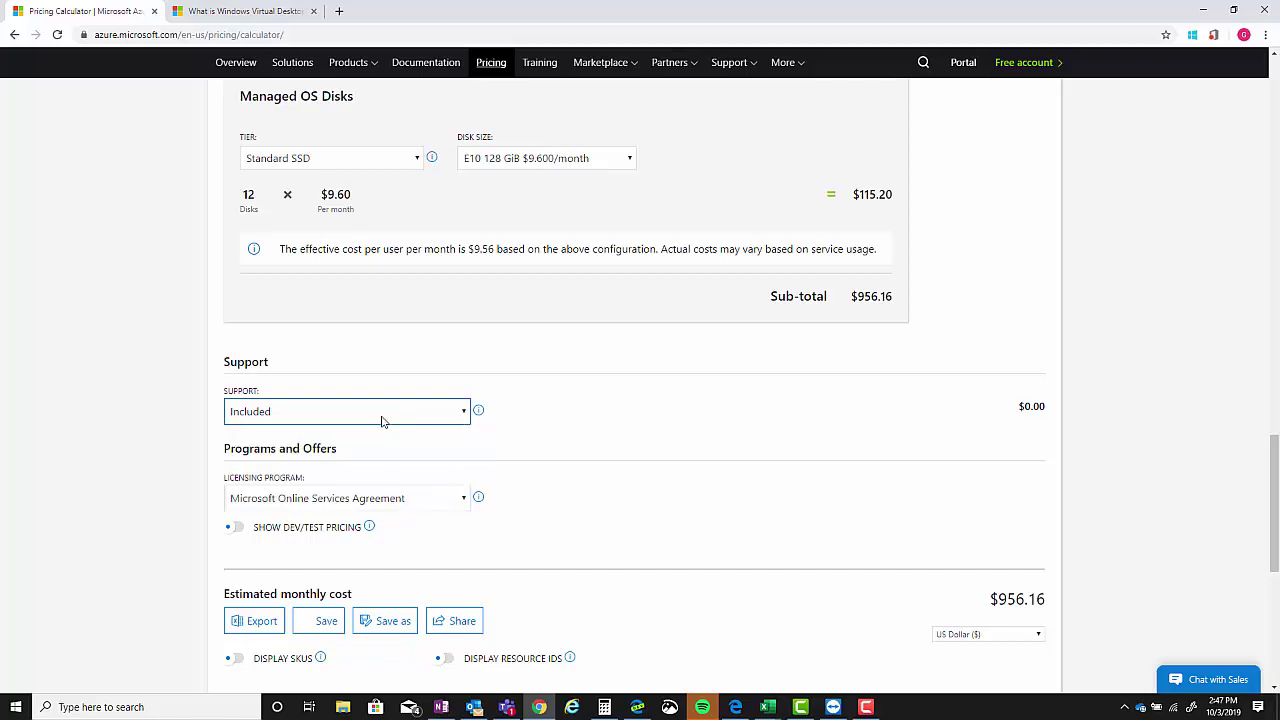
pyautogui.click(380, 420)
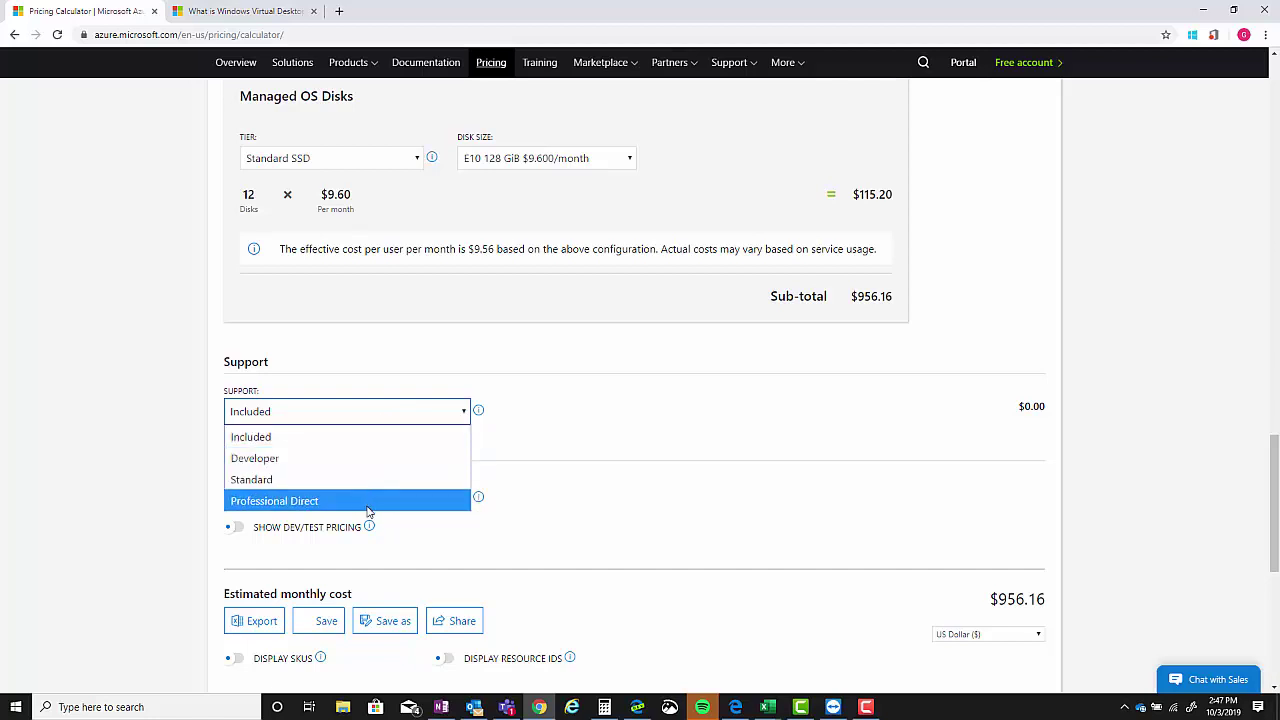
pyautogui.click(678, 415)
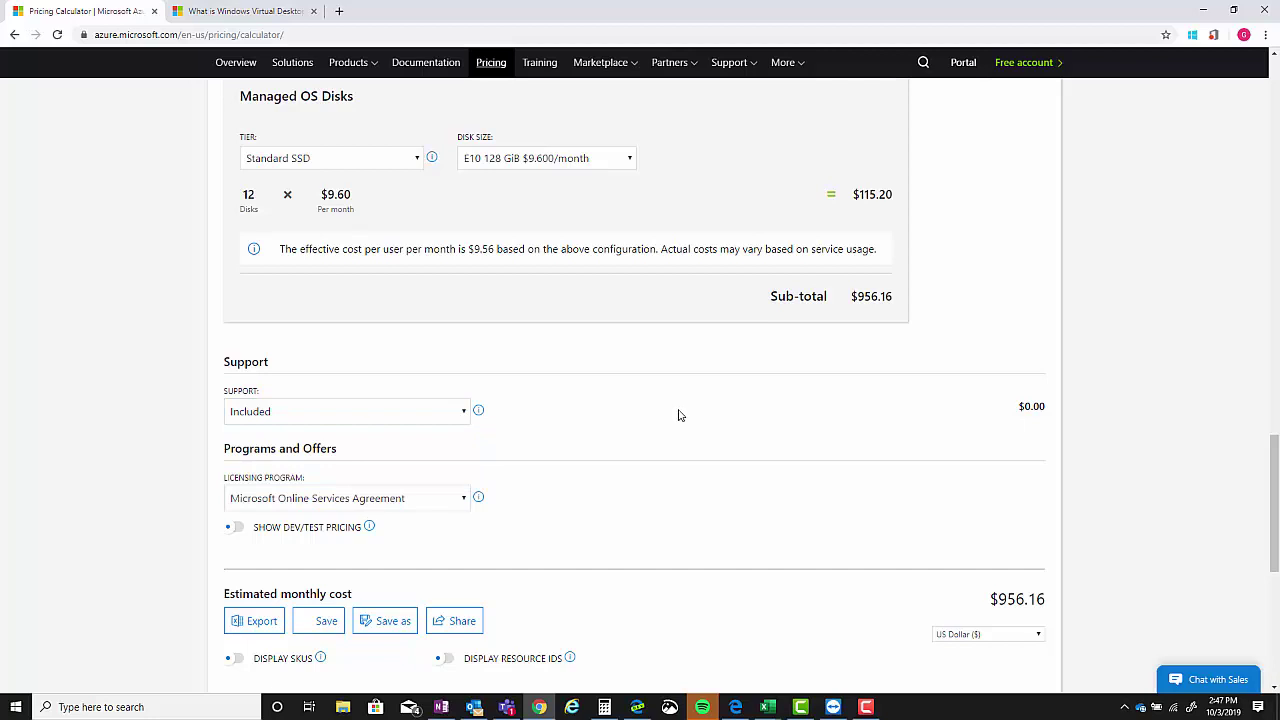
# Set the licensing program to Cloud Solution Provider (CSP), lowering the monthly estimate to $812.74
pyautogui.click(403, 502)
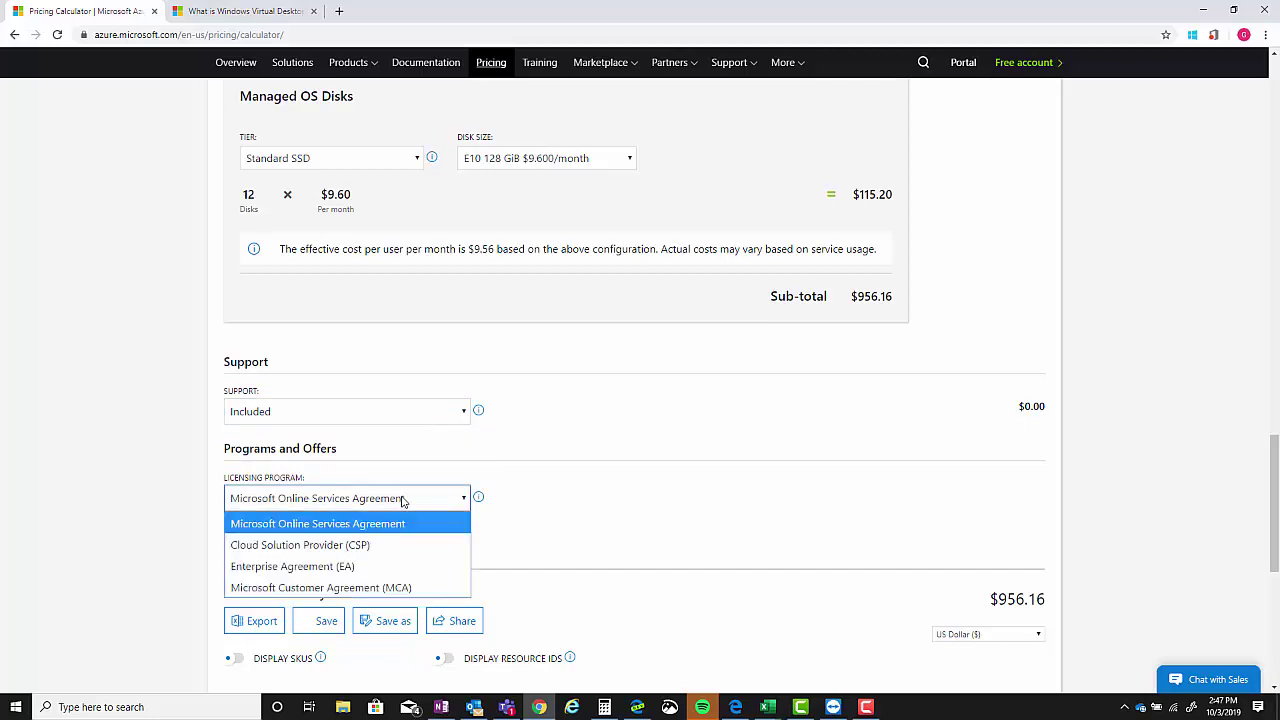
pyautogui.click(424, 551)
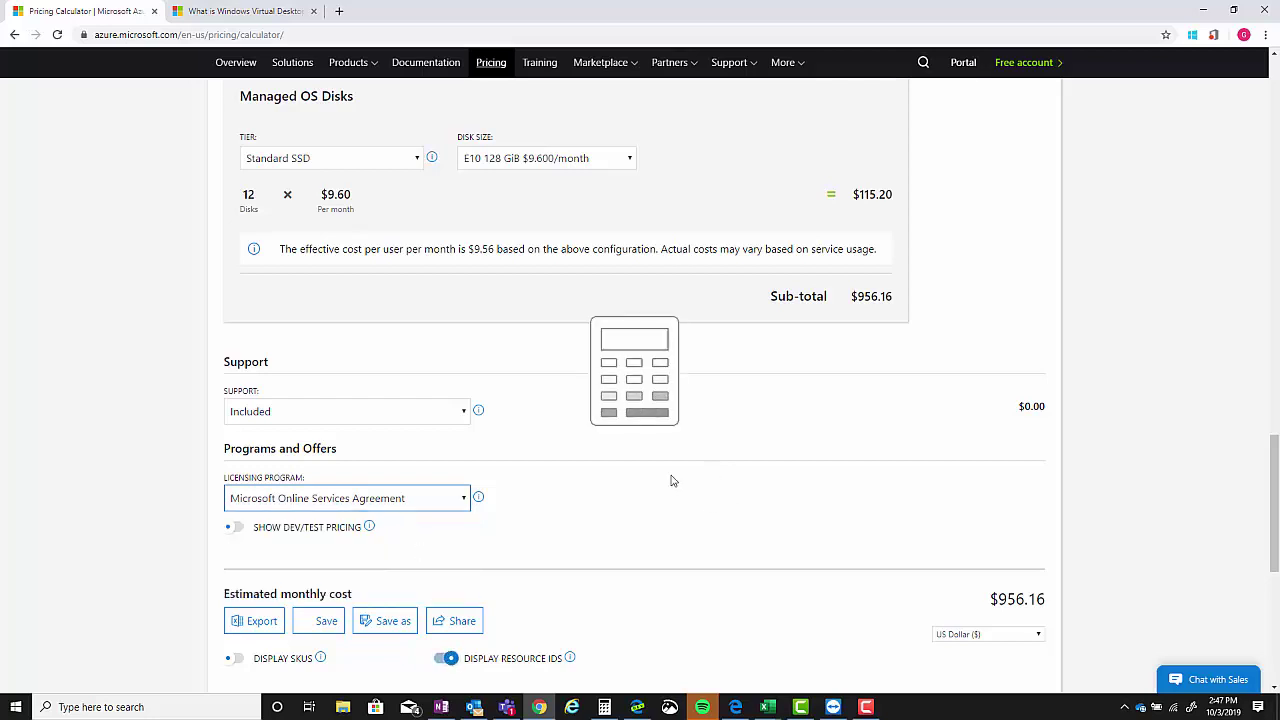
pyautogui.scroll(-2, 616, 525)
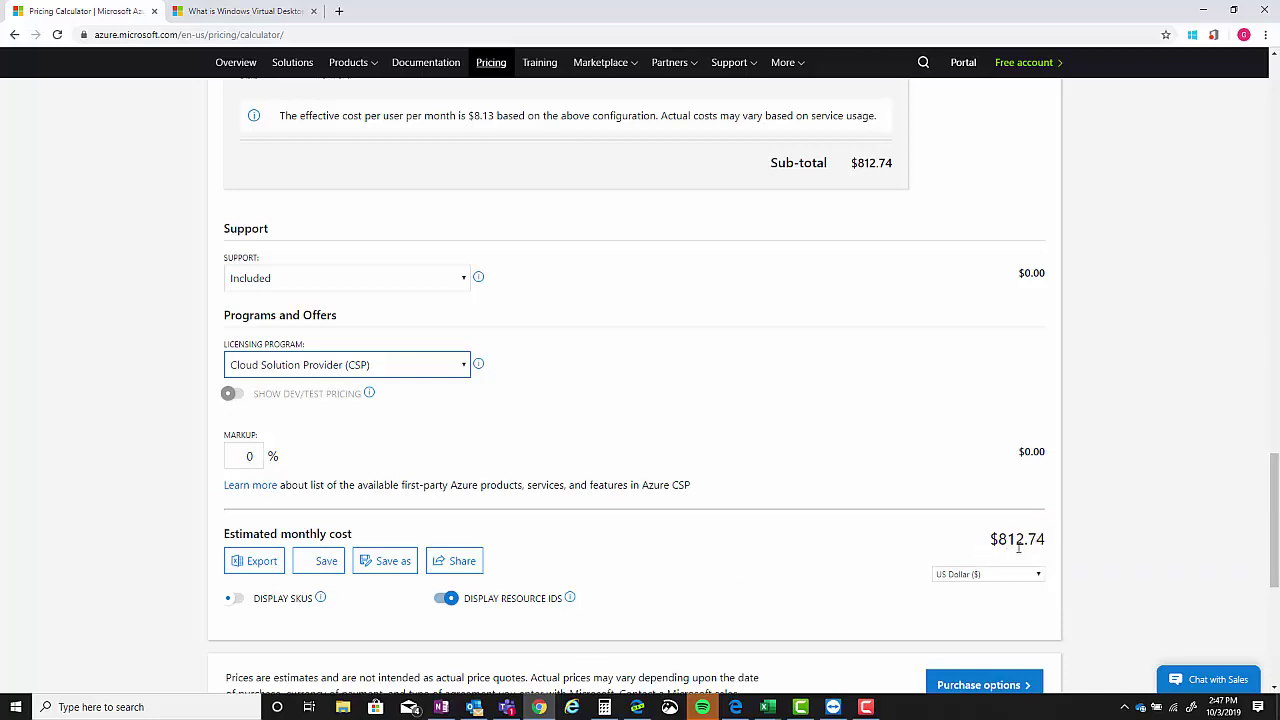
pyautogui.scroll(-2, 671, 520)
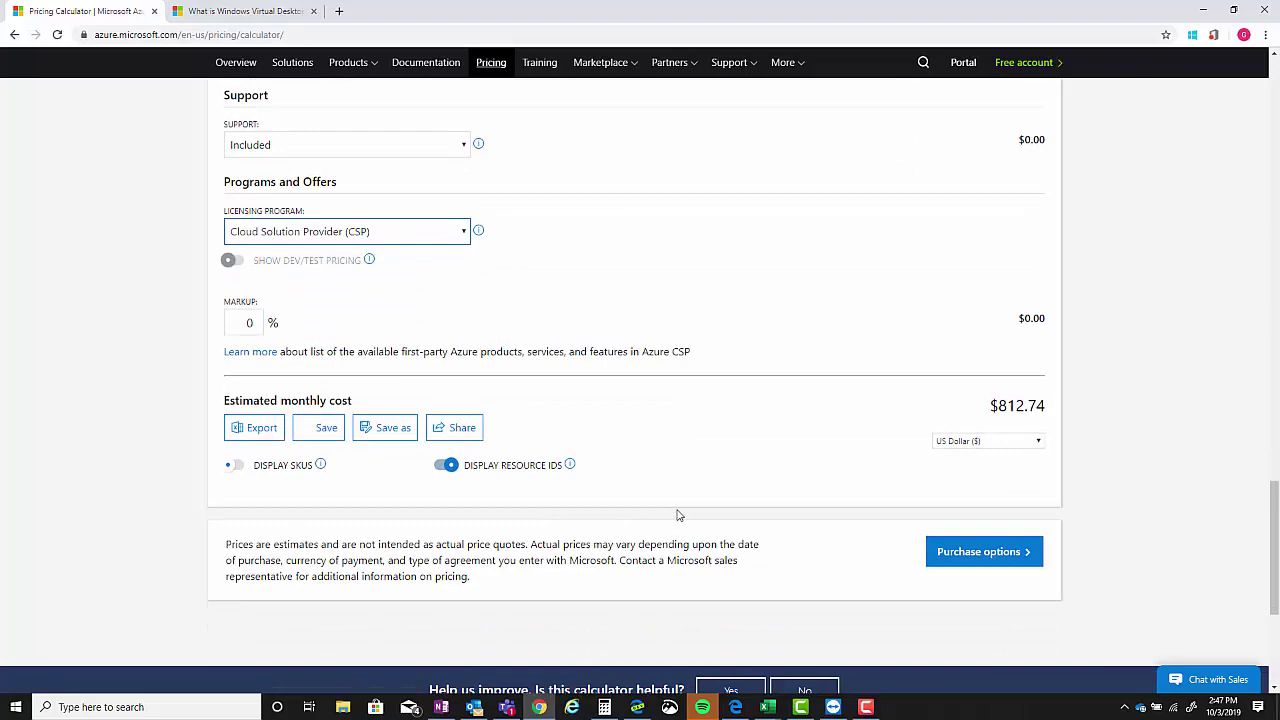
pyautogui.scroll(10, 679, 518)
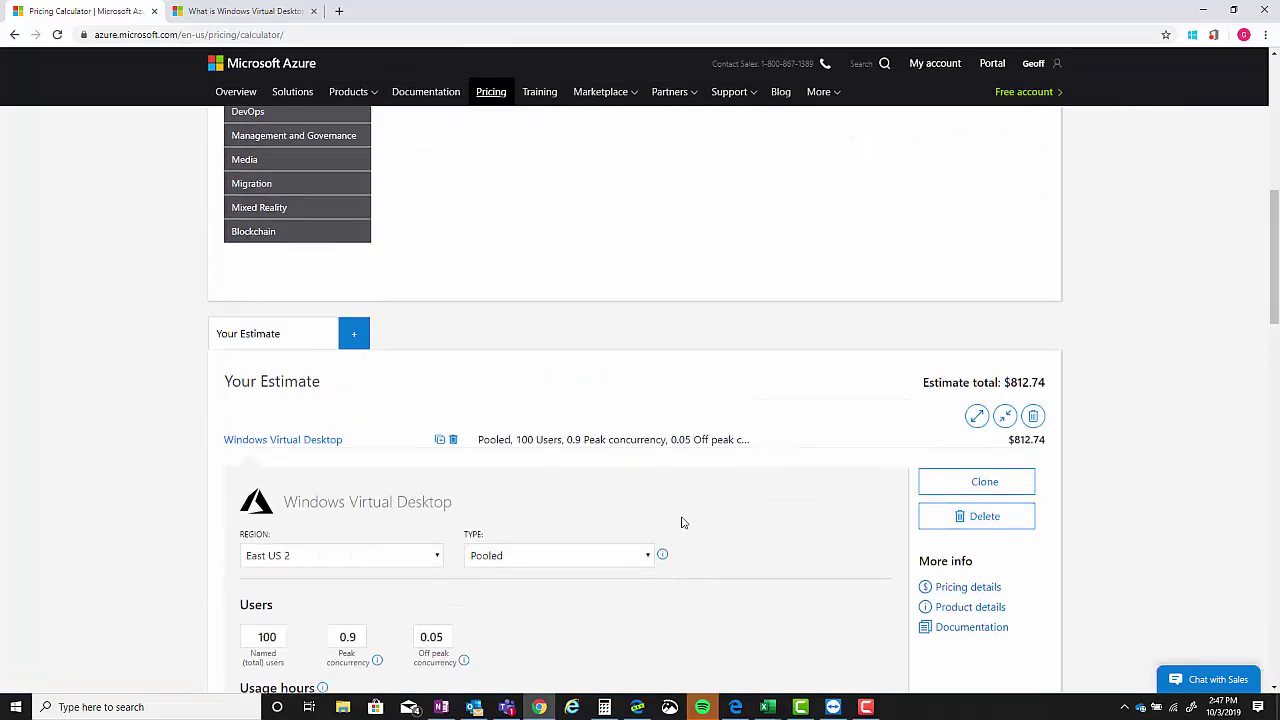
pyautogui.scroll(5, 681, 522)
pyautogui.scroll(-20, 681, 520)
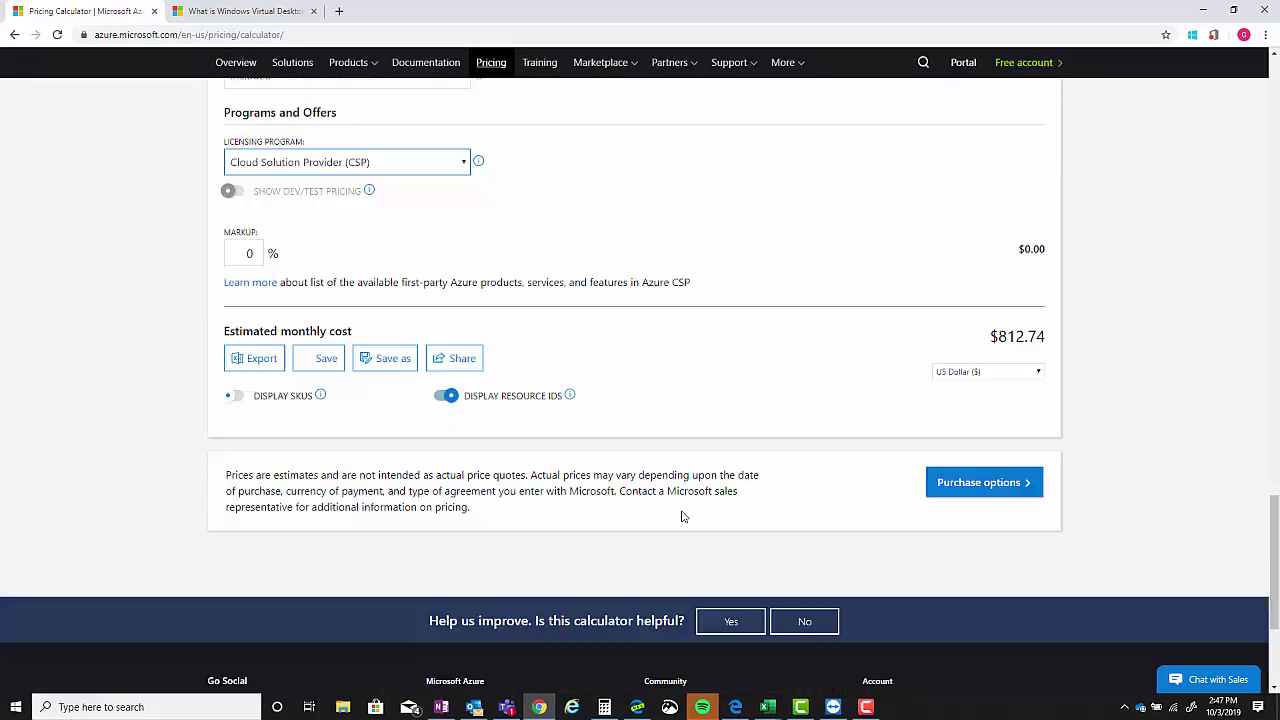
pyautogui.scroll(-1, 681, 517)
pyautogui.scroll(2, 681, 517)
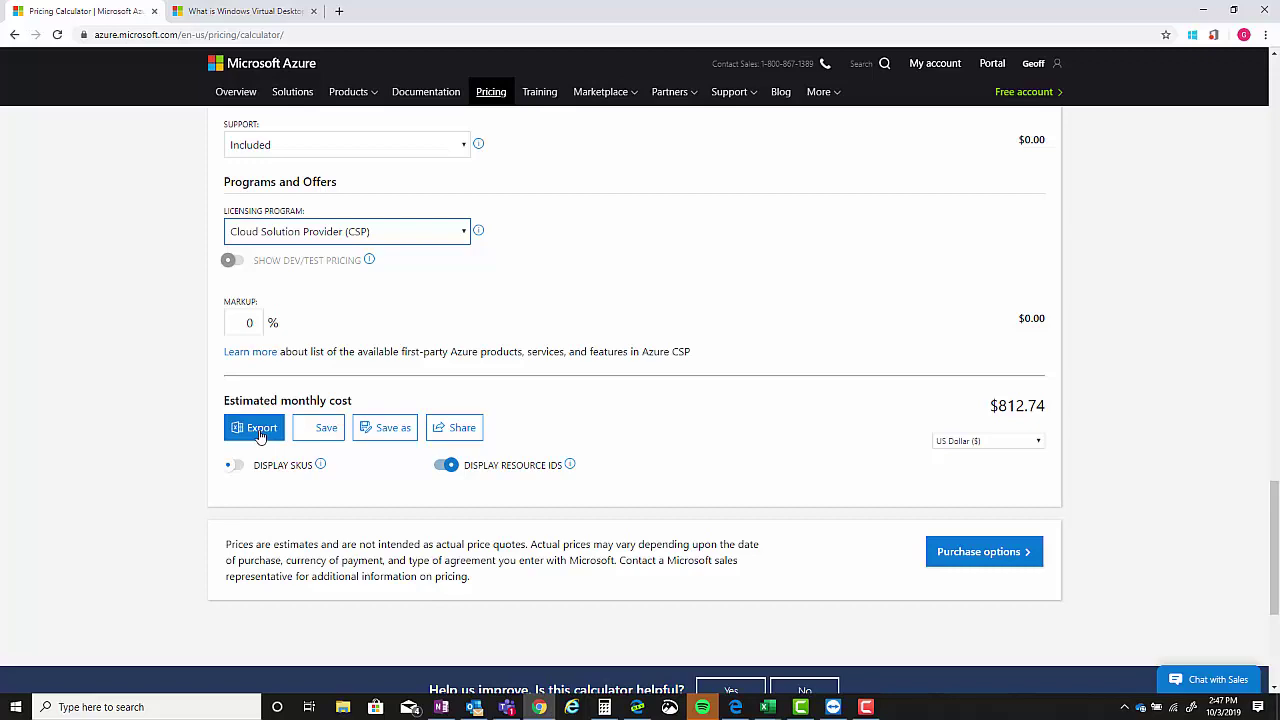
# Switch to the 'What is Windows Virtual Desktop?' Docs article and read its Requirements section
pyautogui.click(260, 12)
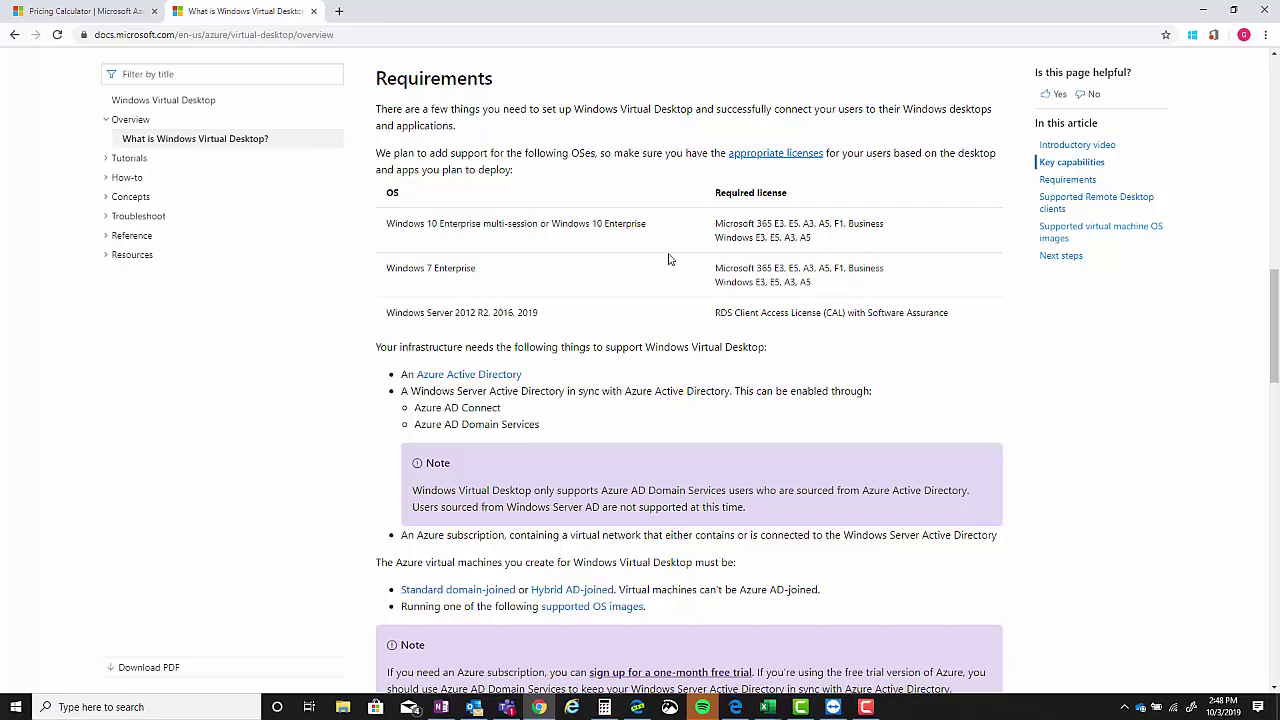
pyautogui.scroll(-2, 640, 262)
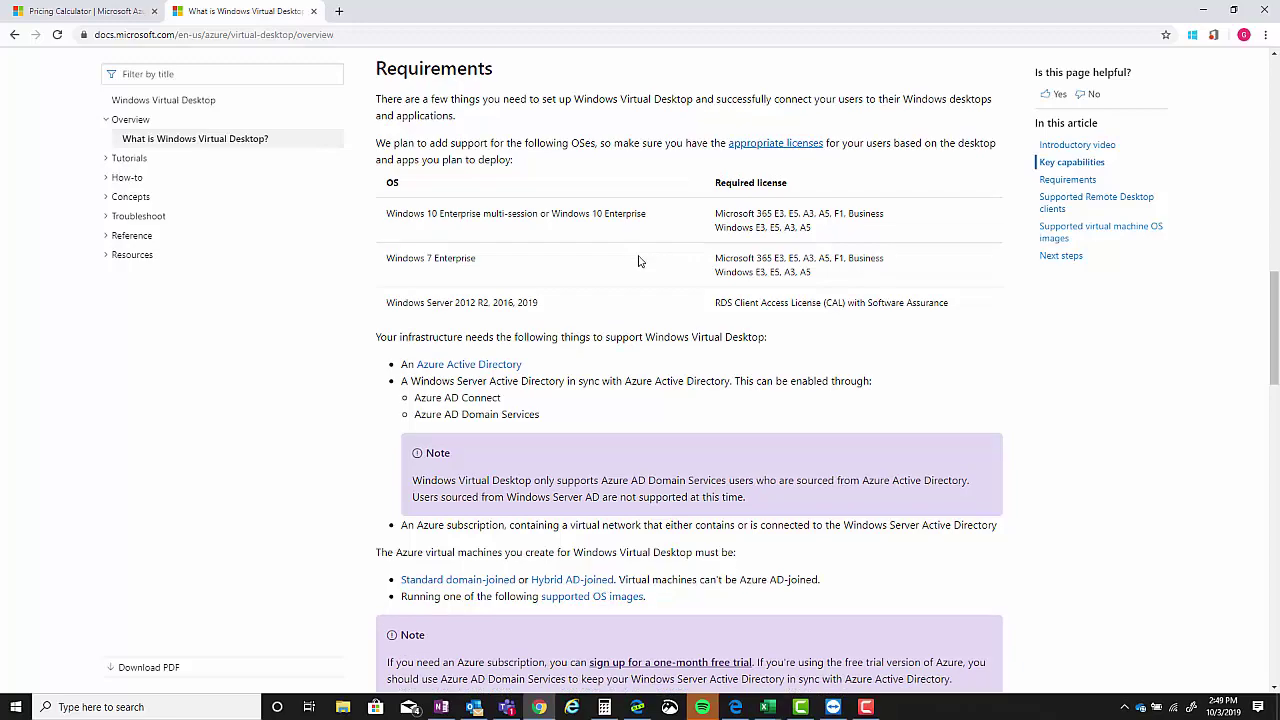
pyautogui.scroll(5, 643, 264)
# Switch back to the Pricing Calculator tab showing the $812.74 Pooled East US 2 estimate
pyautogui.click(100, 12)
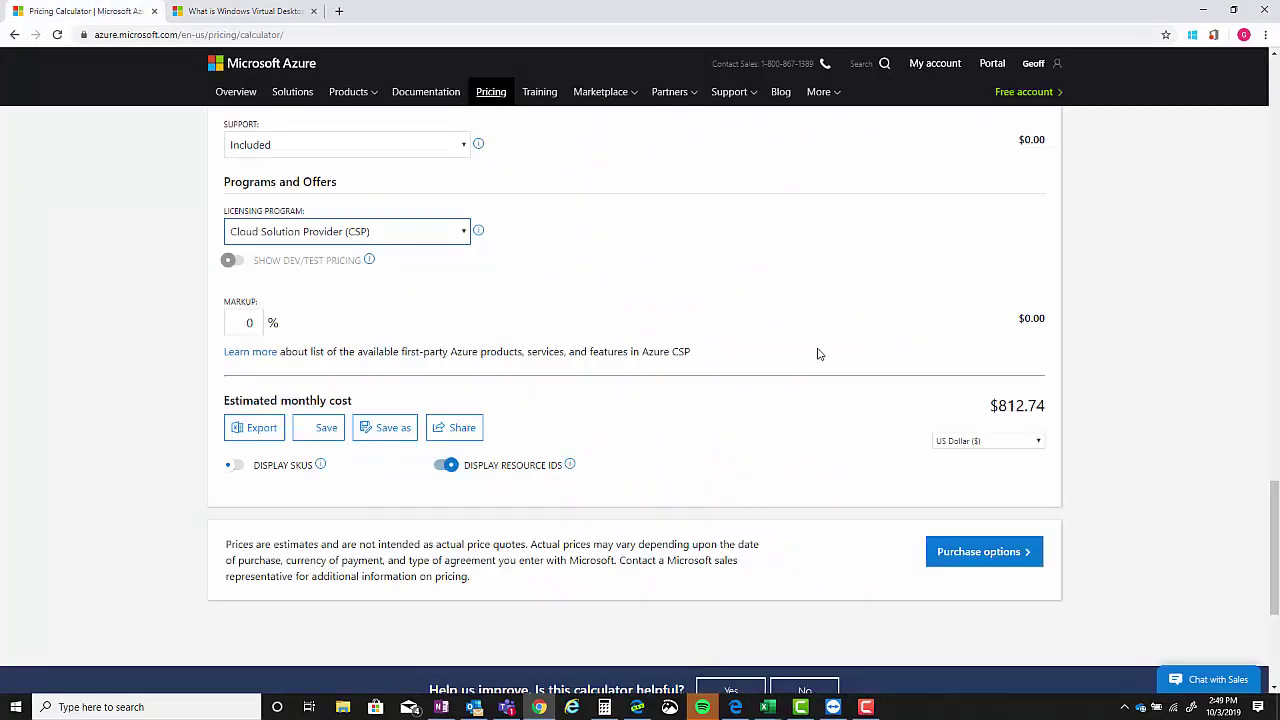
pyautogui.scroll(15, 715, 400)
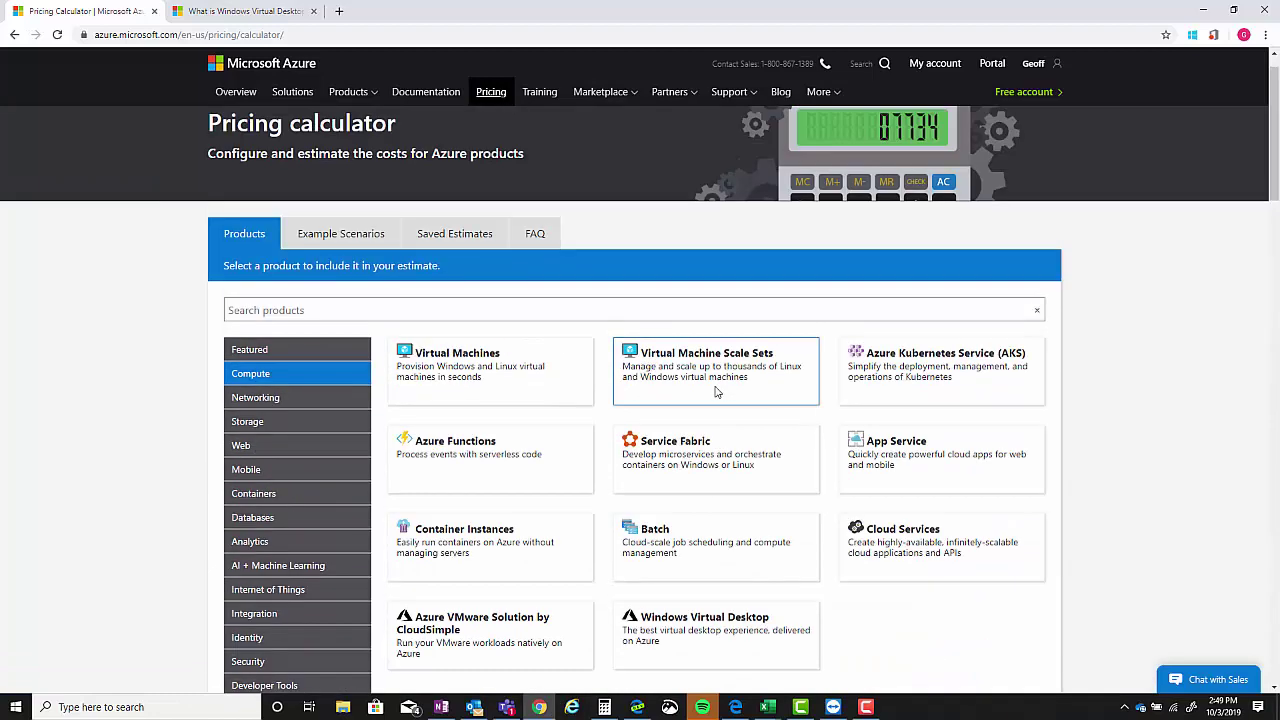
pyautogui.scroll(-10, 715, 392)
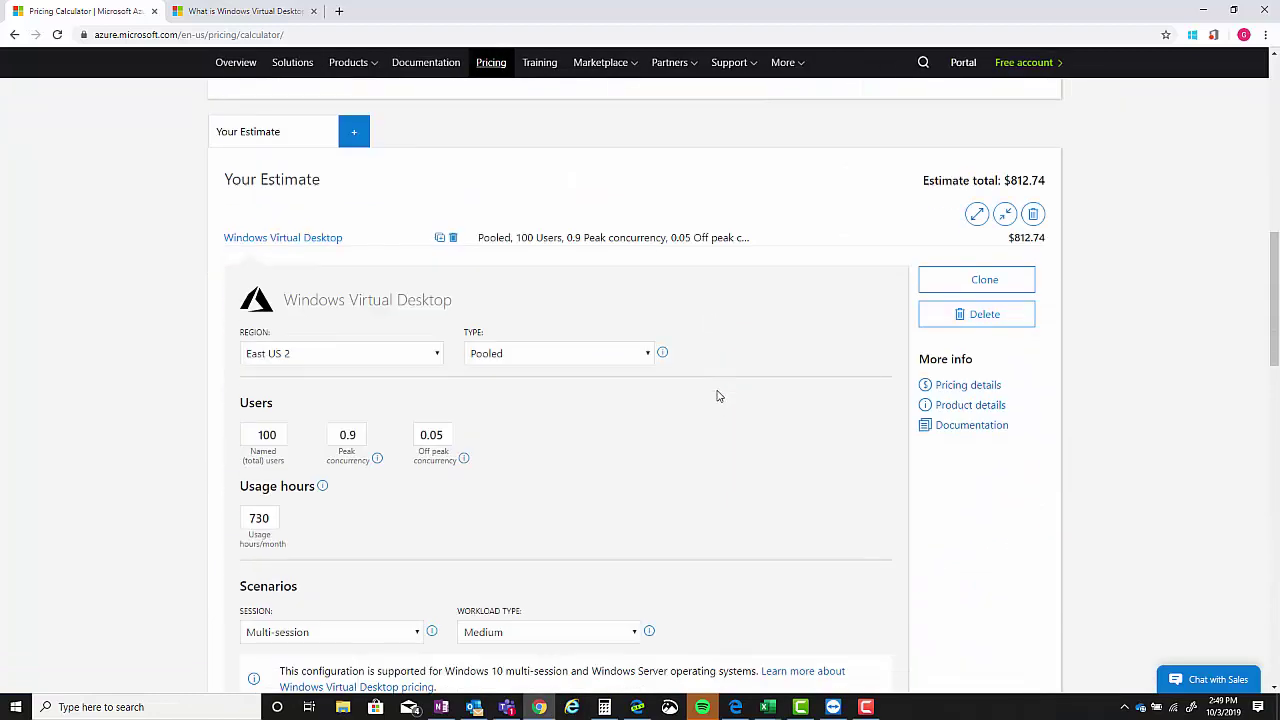